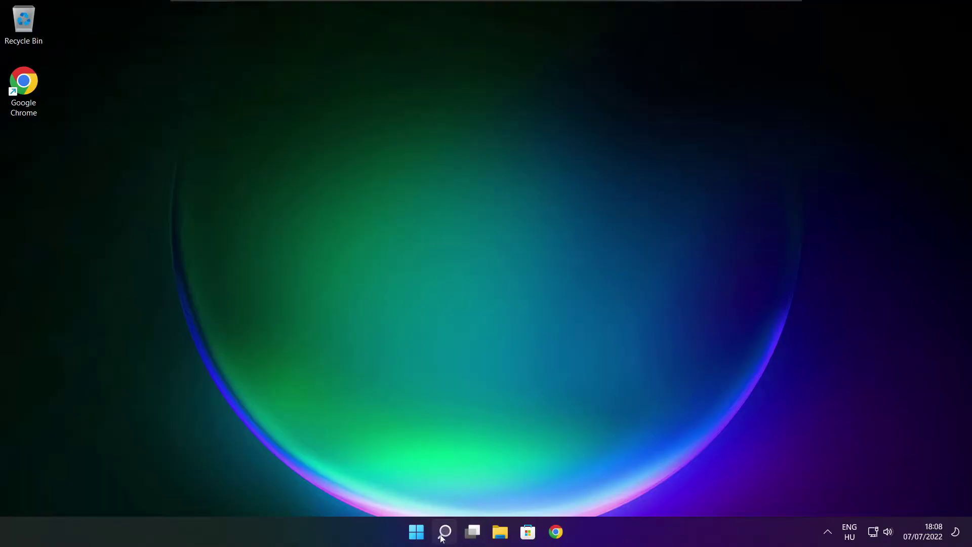
Search Windows for 'device manager' and launch Device Manager from the results
left_click(449, 537)
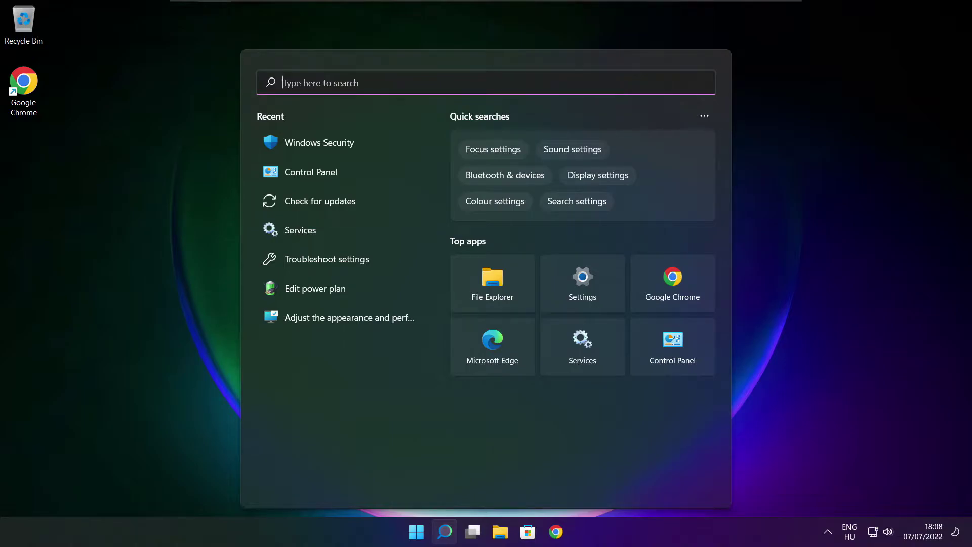
type("devic")
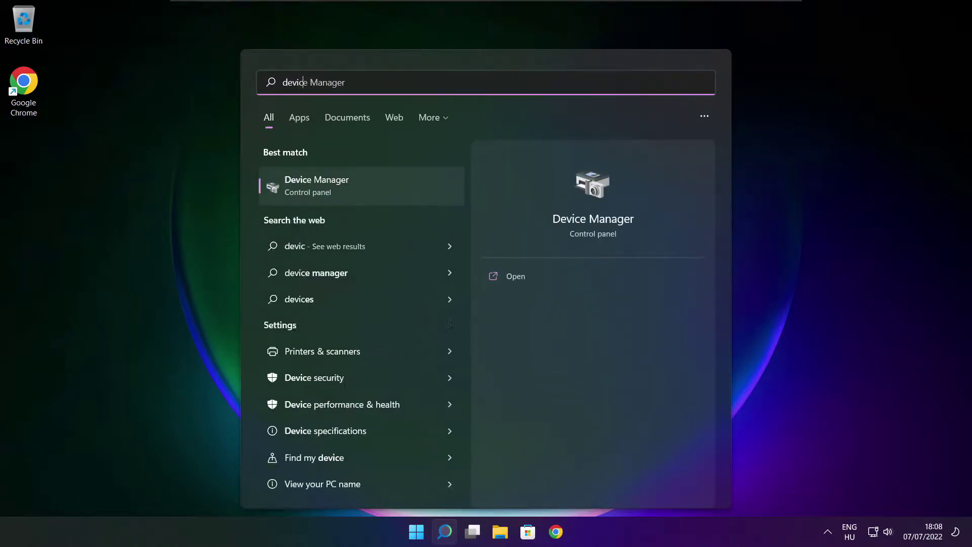
type("e mana")
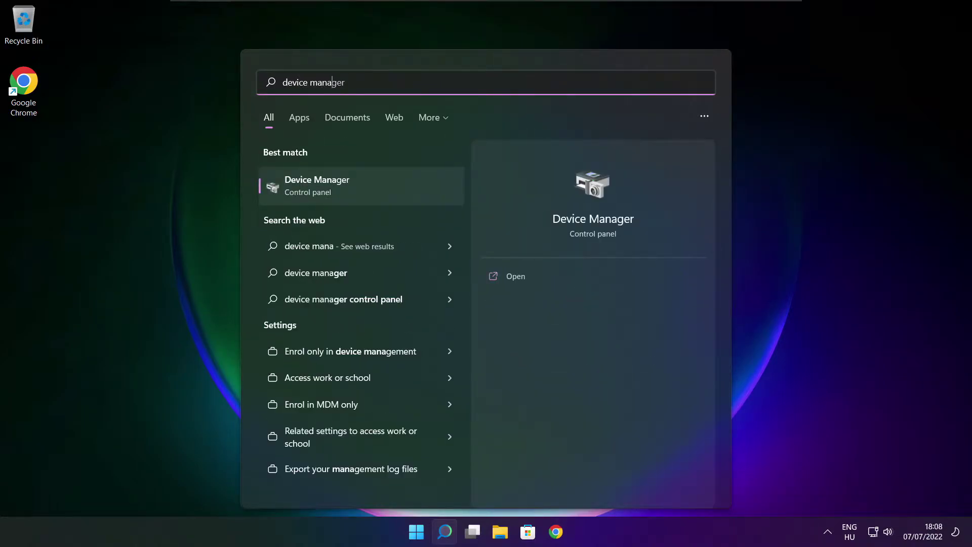
type("ger")
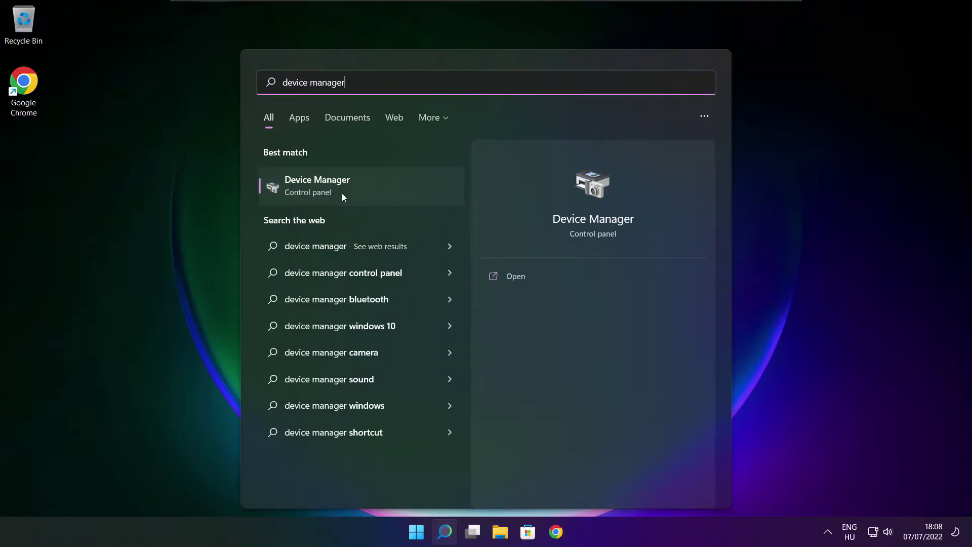
left_click(397, 193)
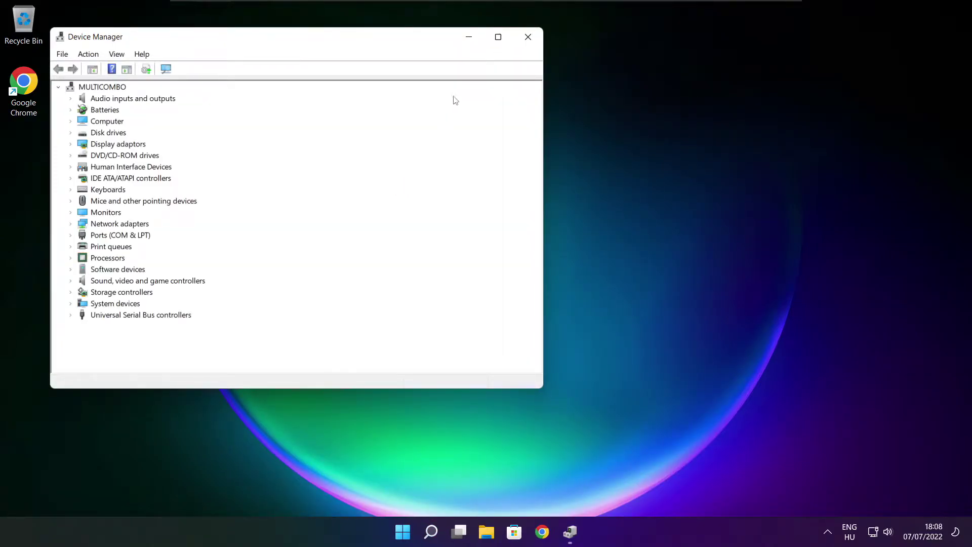
Run an automatic driver search for the VMware SVGA 3D display adaptor, confirming the best driver is installed
left_click(498, 37)
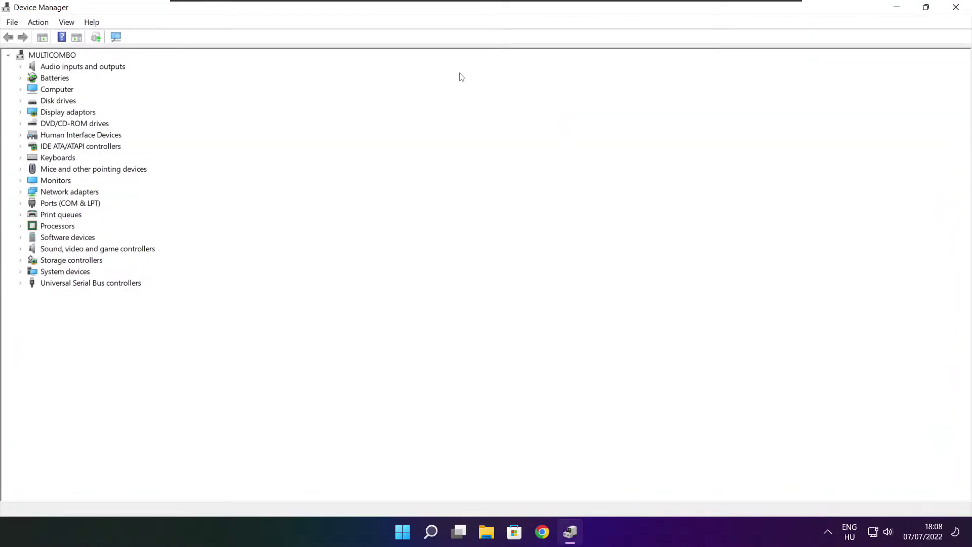
left_click(57, 112)
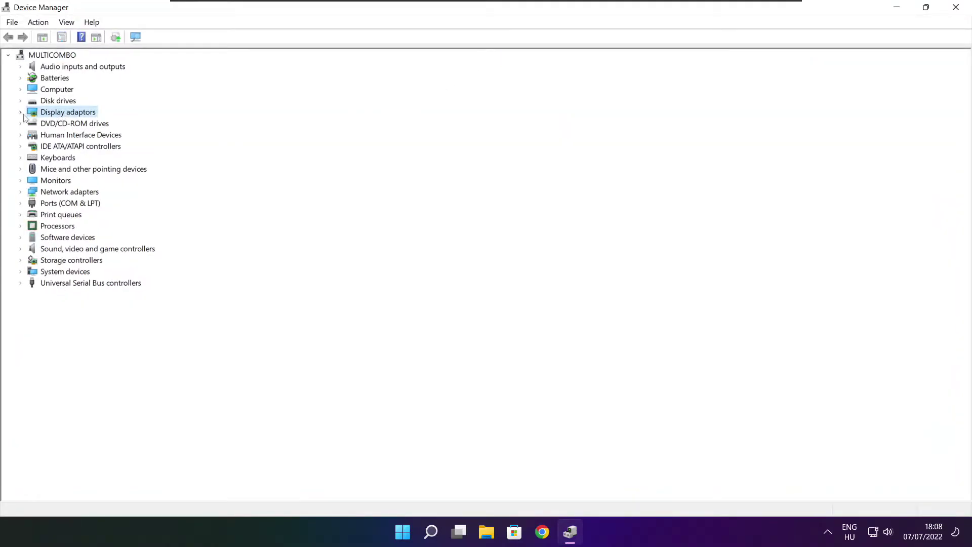
left_click(21, 114)
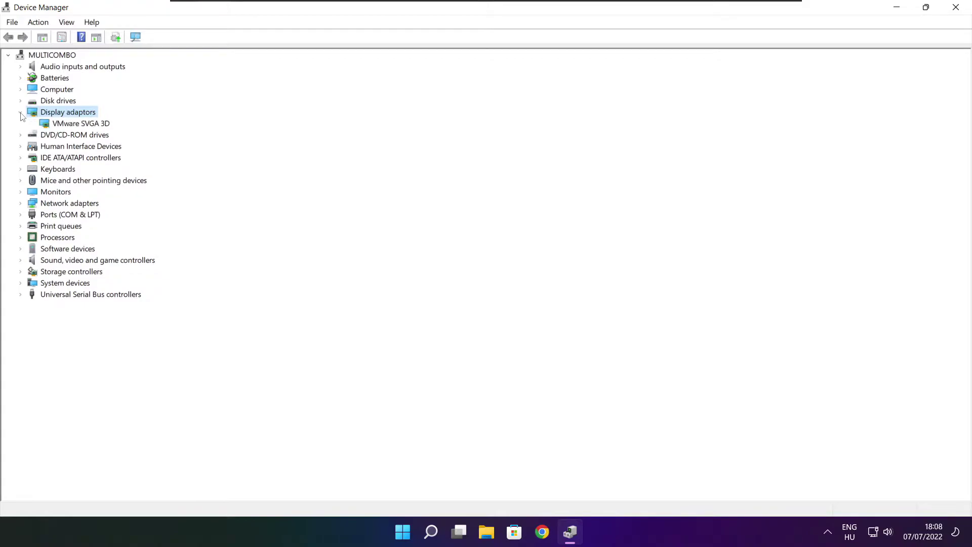
left_click(57, 125)
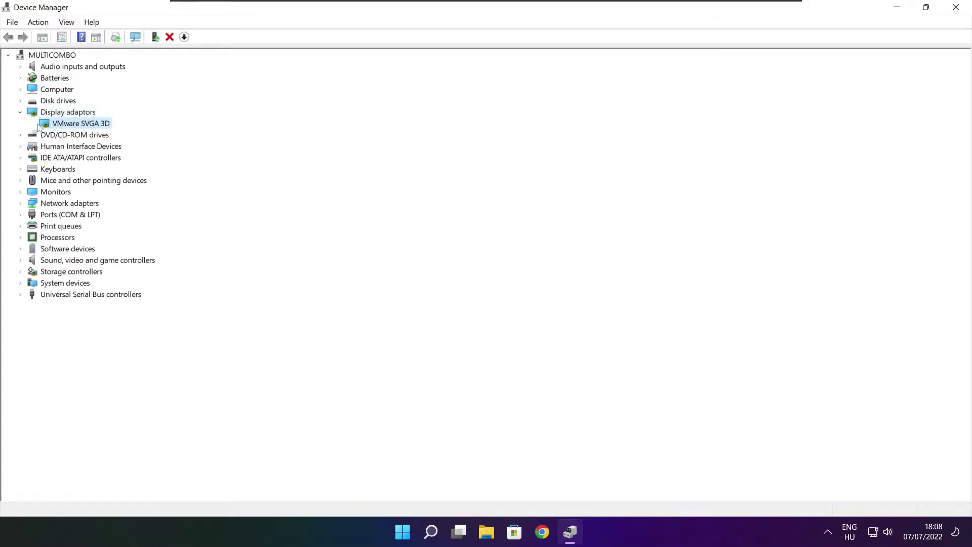
right_click(70, 125)
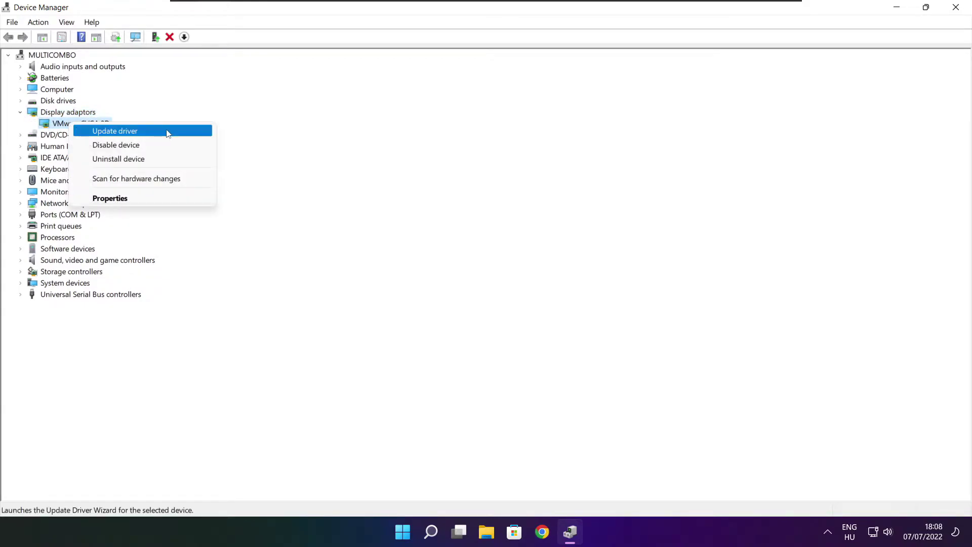
left_click(138, 133)
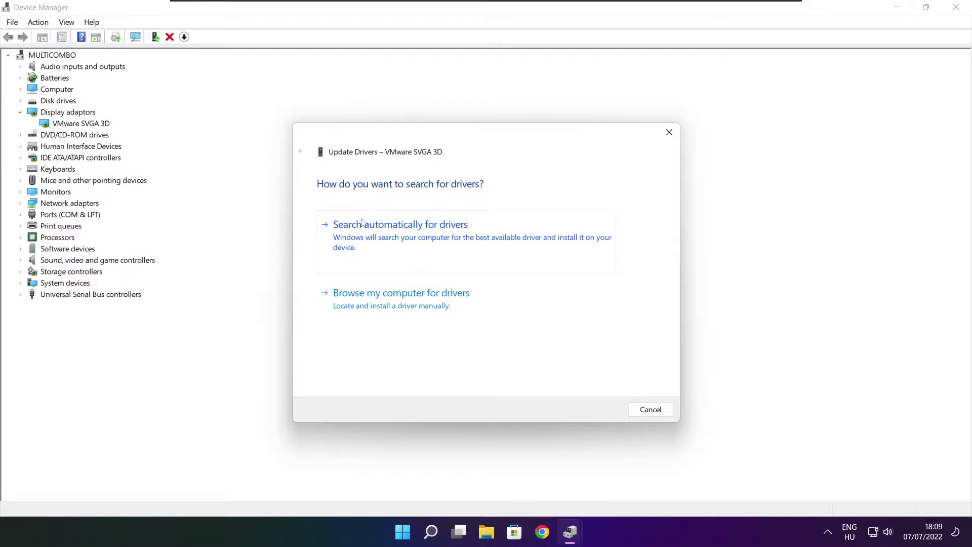
left_click(448, 243)
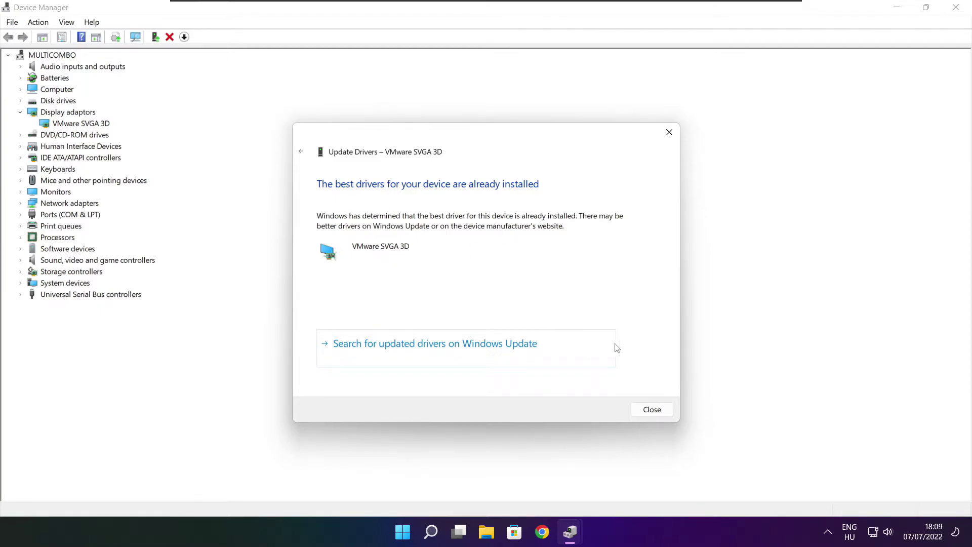
left_click(652, 409)
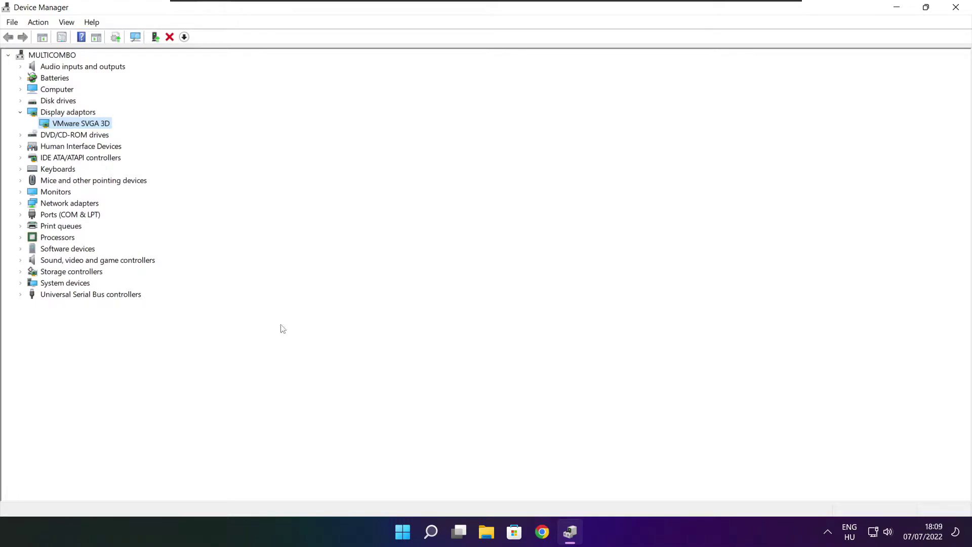
Auto-search drivers for the High Definition Audio Device, confirm it's current, and close Device Manager
left_click(46, 262)
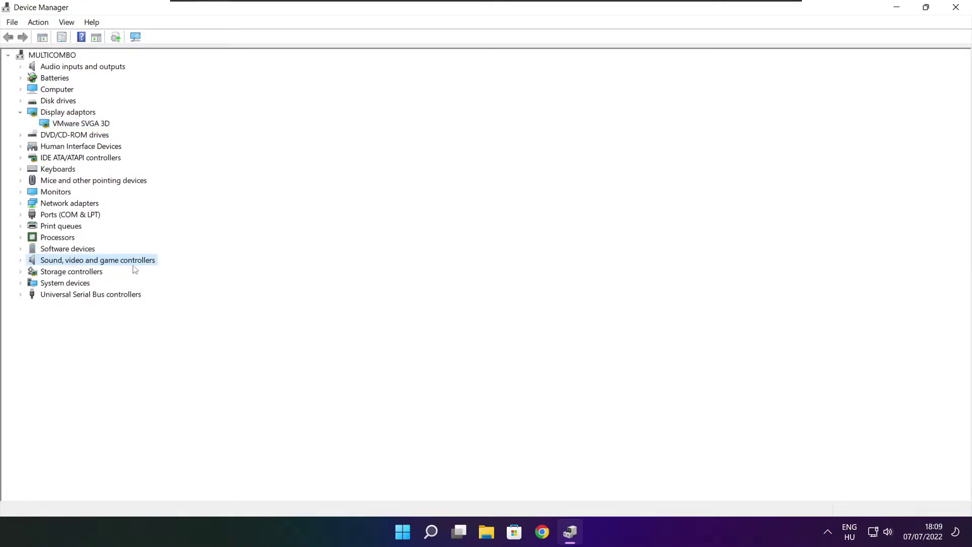
left_click(20, 262)
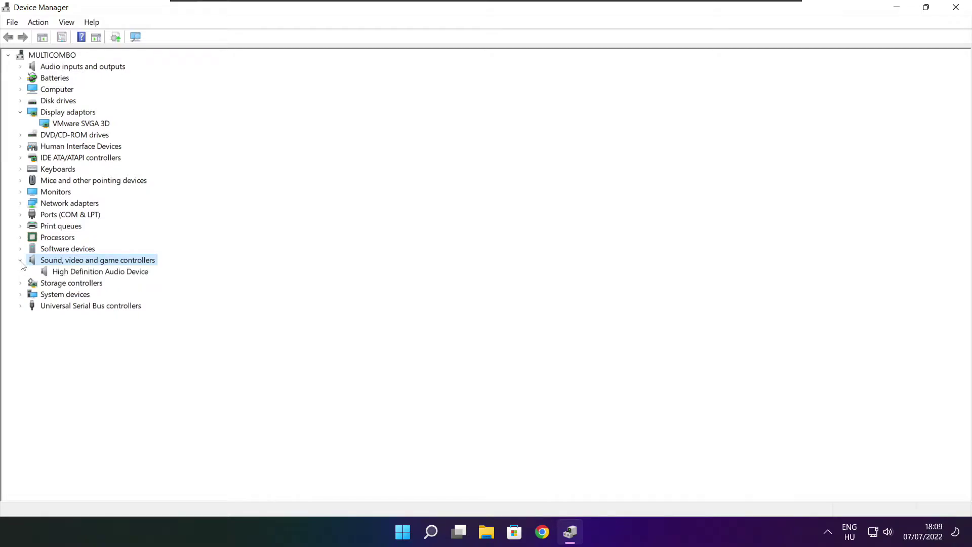
left_click(116, 273)
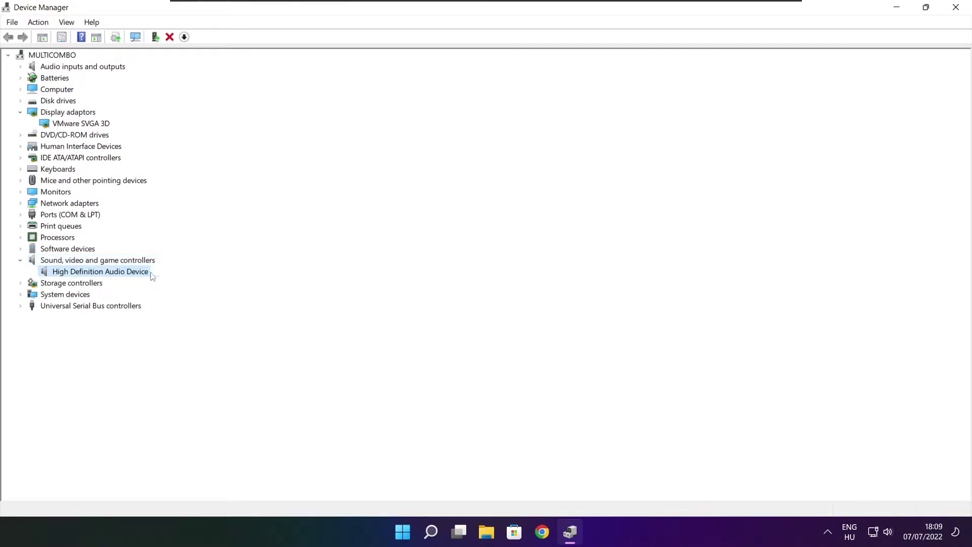
right_click(93, 275)
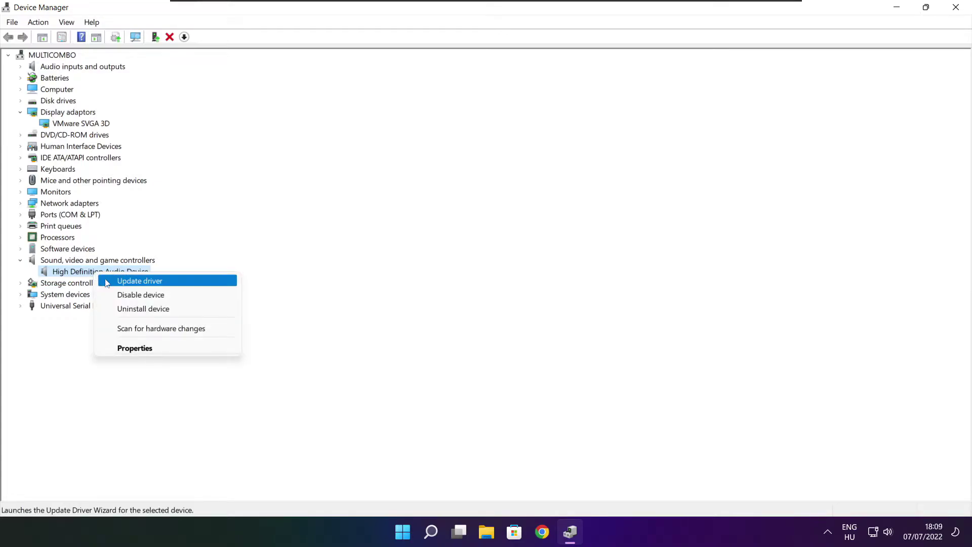
left_click(190, 284)
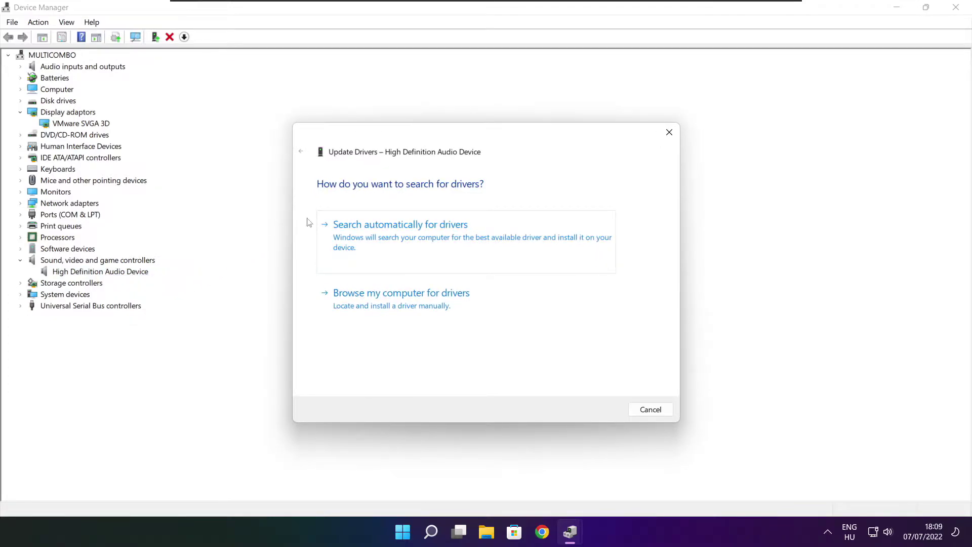
left_click(422, 241)
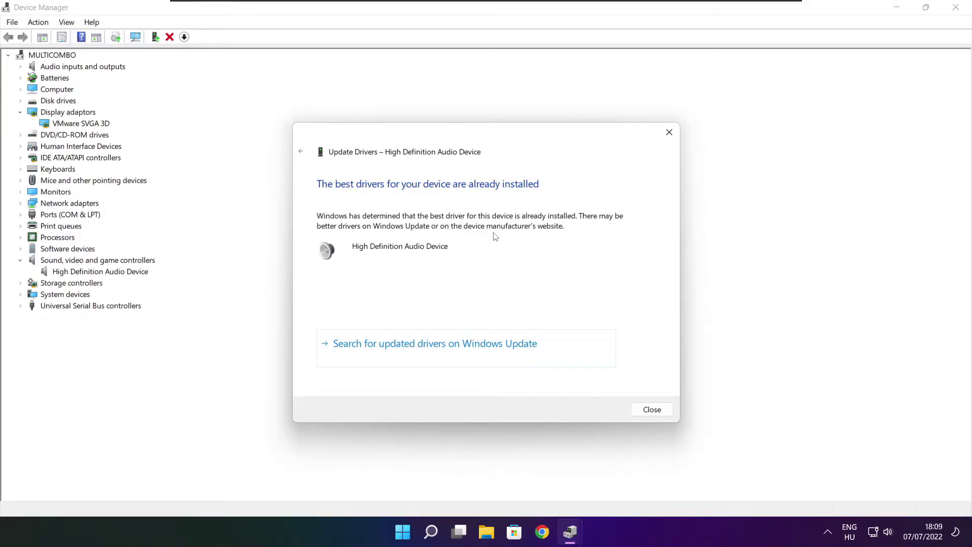
left_click(652, 410)
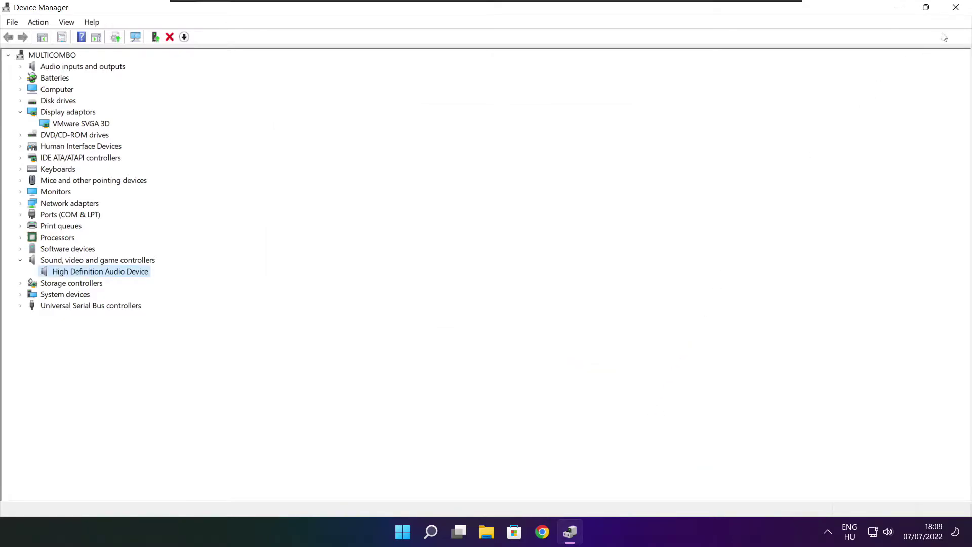
left_click(956, 8)
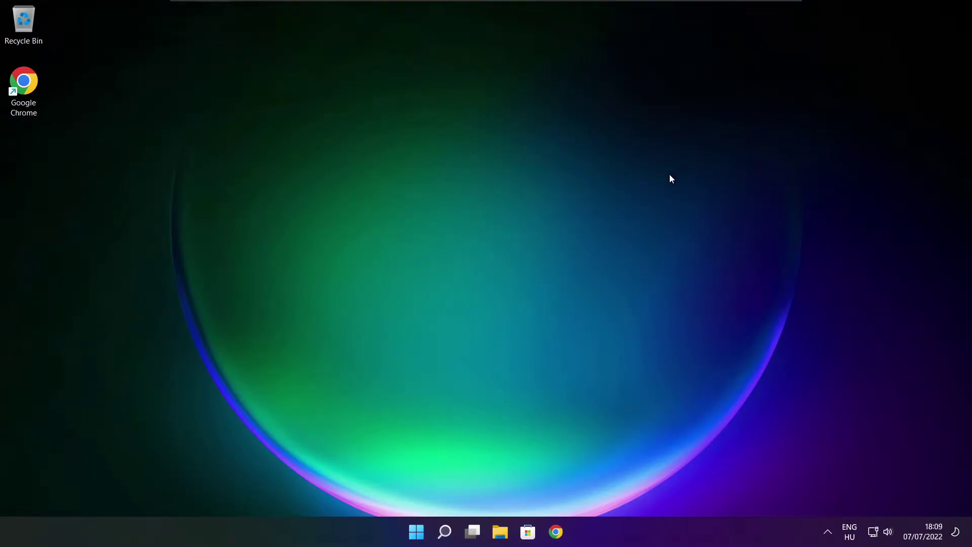
Find 'edit power plan' via search, make High performance the active power plan, and close Power Options
left_click(444, 532)
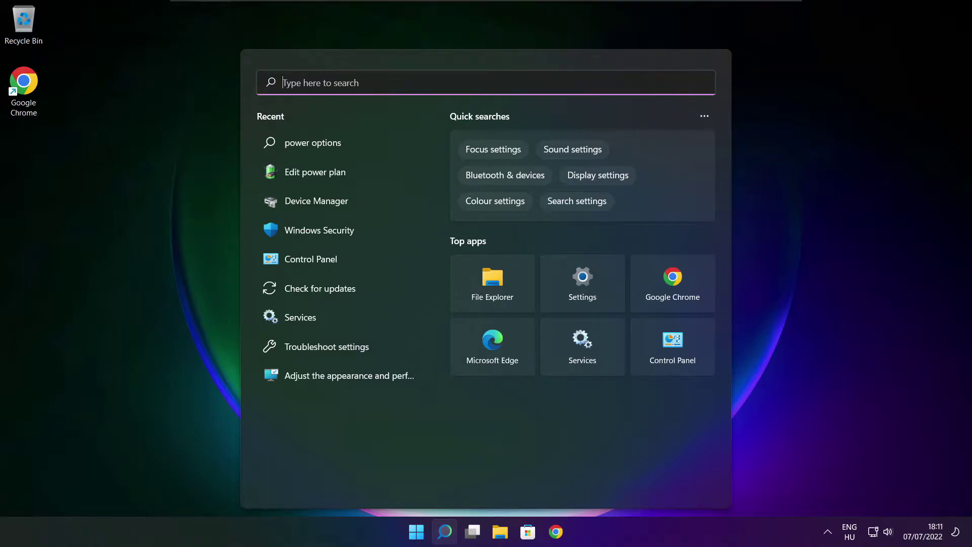
type("edit power plan")
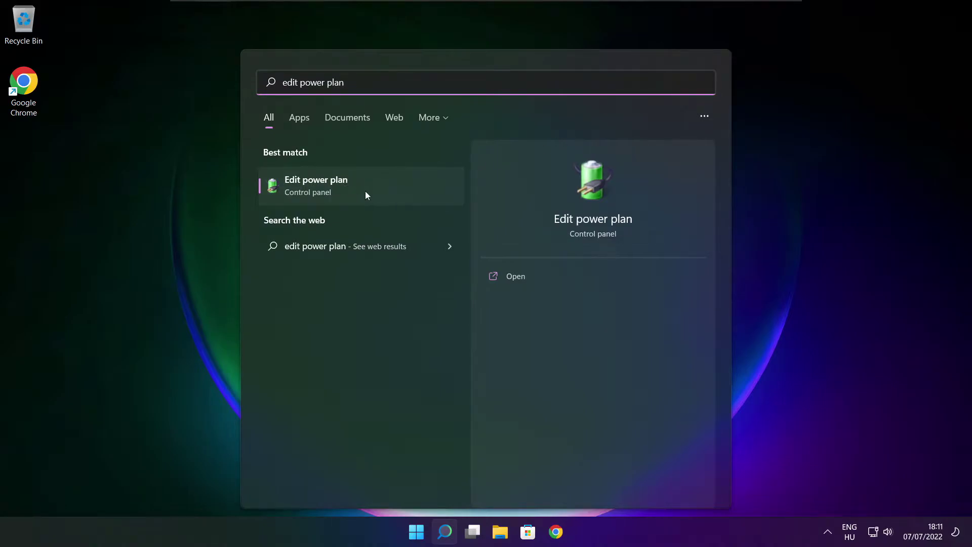
left_click(384, 190)
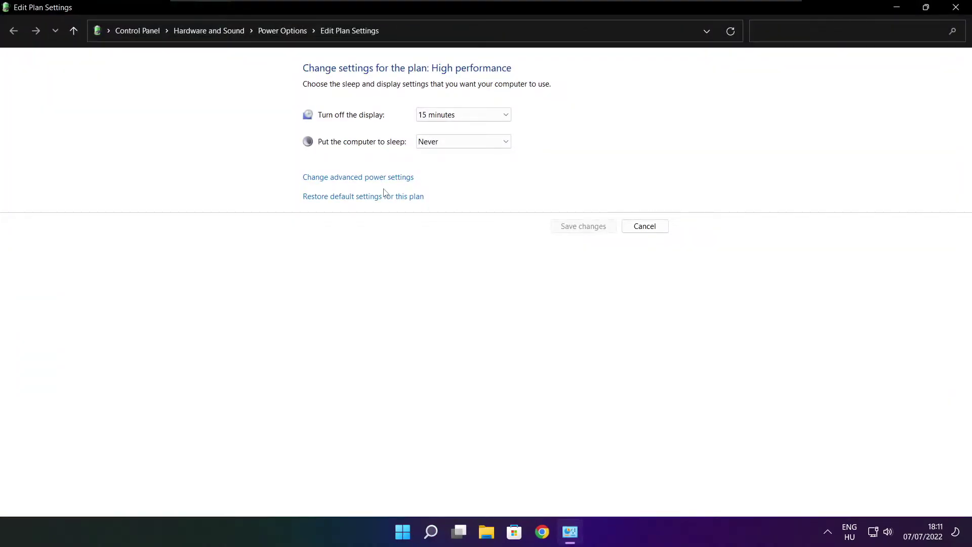
left_click(283, 30)
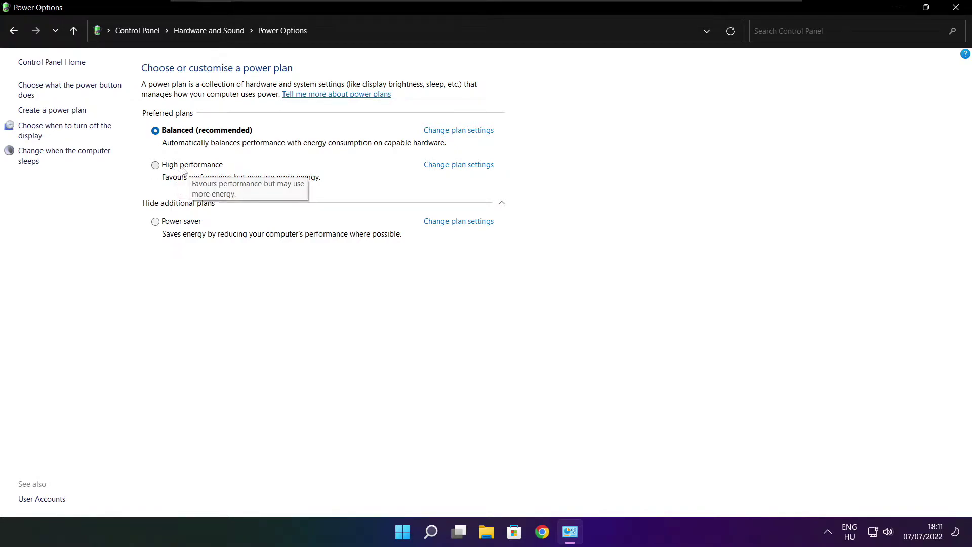
left_click(202, 168)
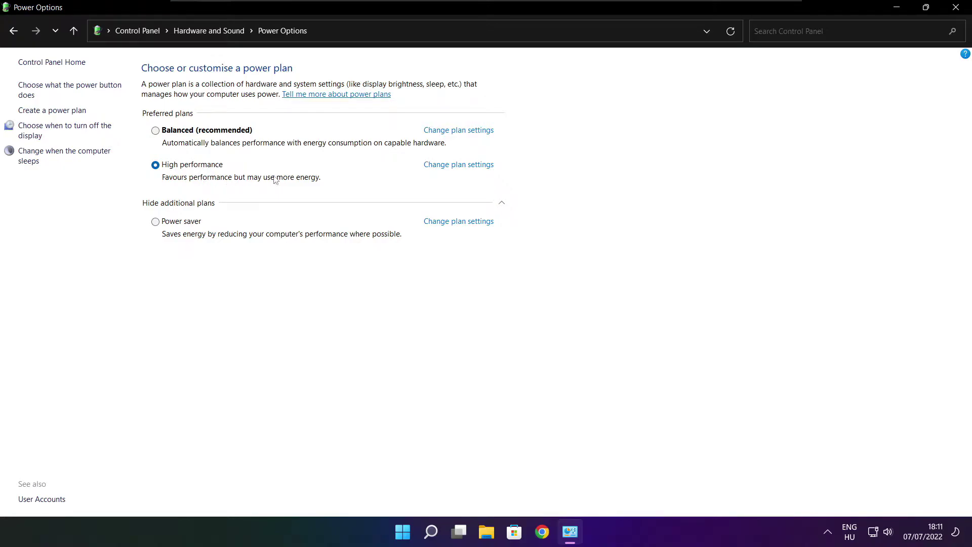
left_click(958, 7)
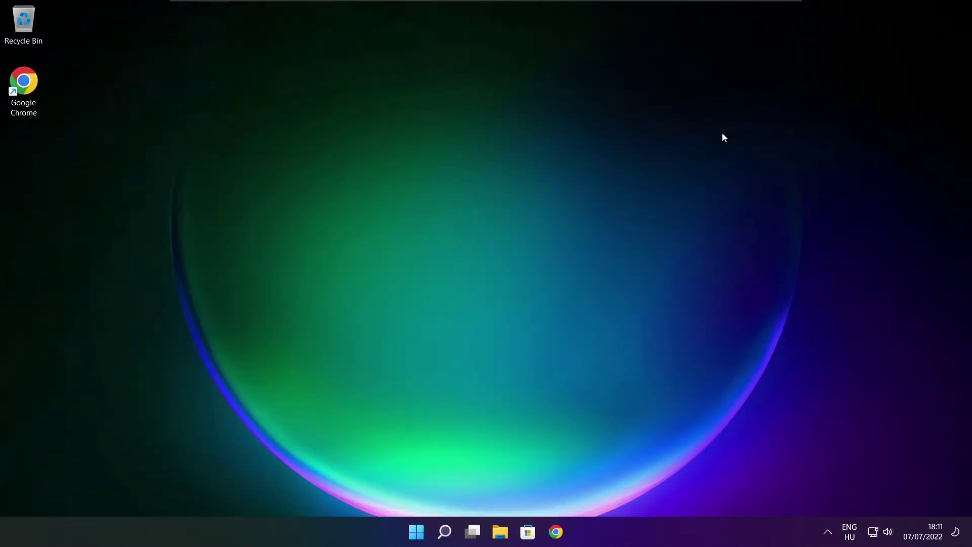
Search for 'game mode' and open the Gaming › Game Mode settings page
left_click(445, 532)
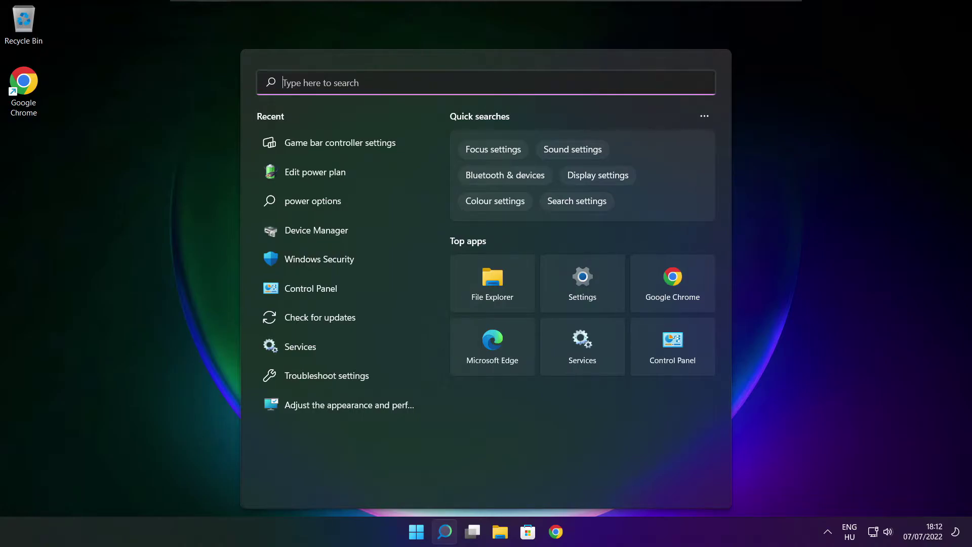
type("game mo")
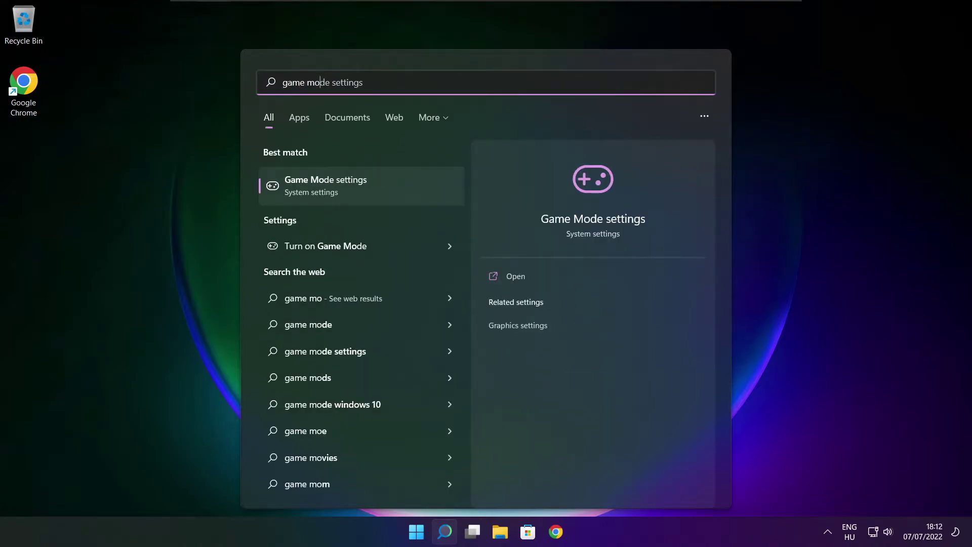
type("de")
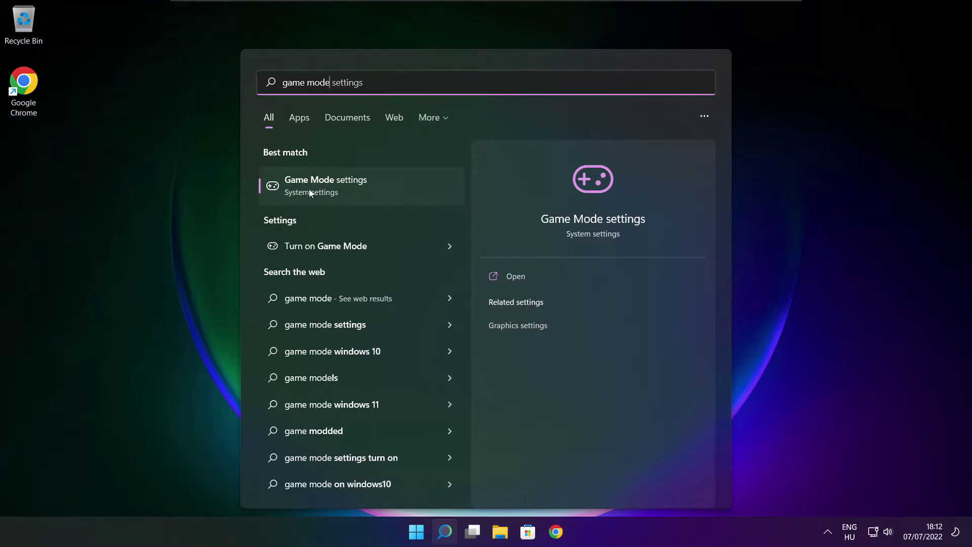
left_click(384, 188)
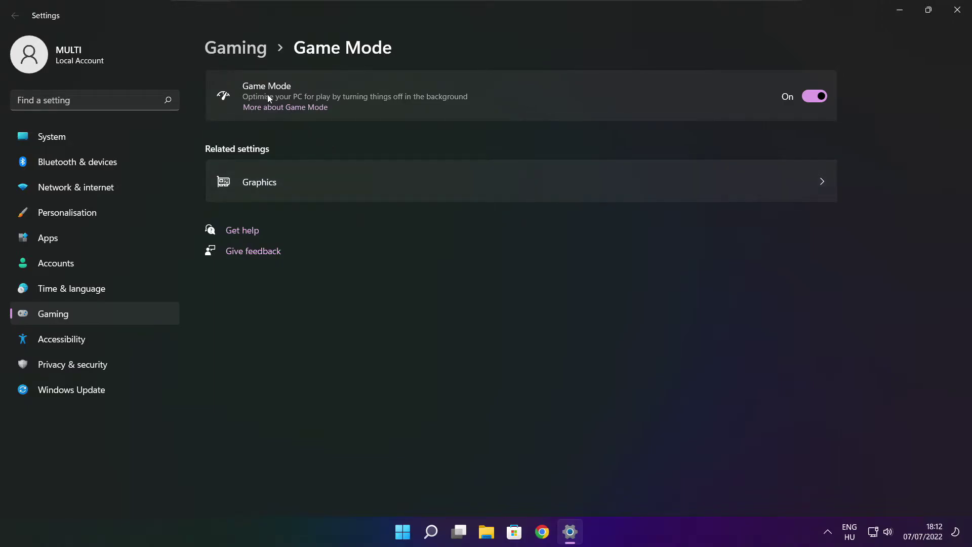
Turn Game Mode on, review the Xbox Game Bar settings, and close Settings
left_click(820, 98)
left_click(239, 52)
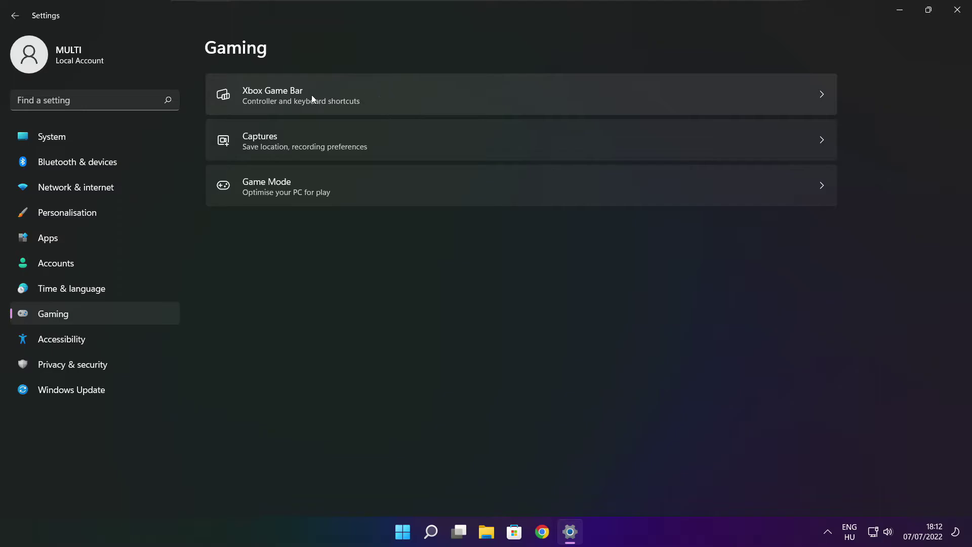
left_click(396, 106)
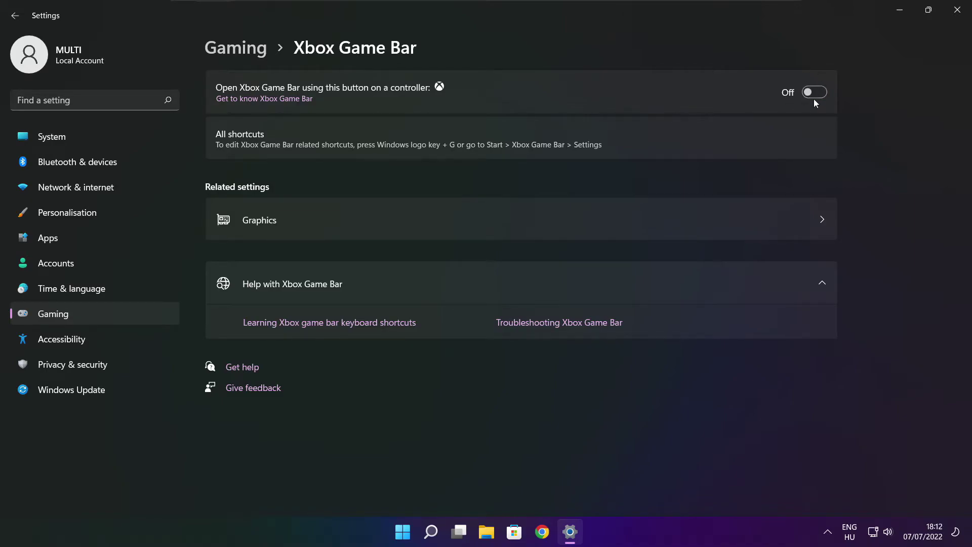
left_click(958, 11)
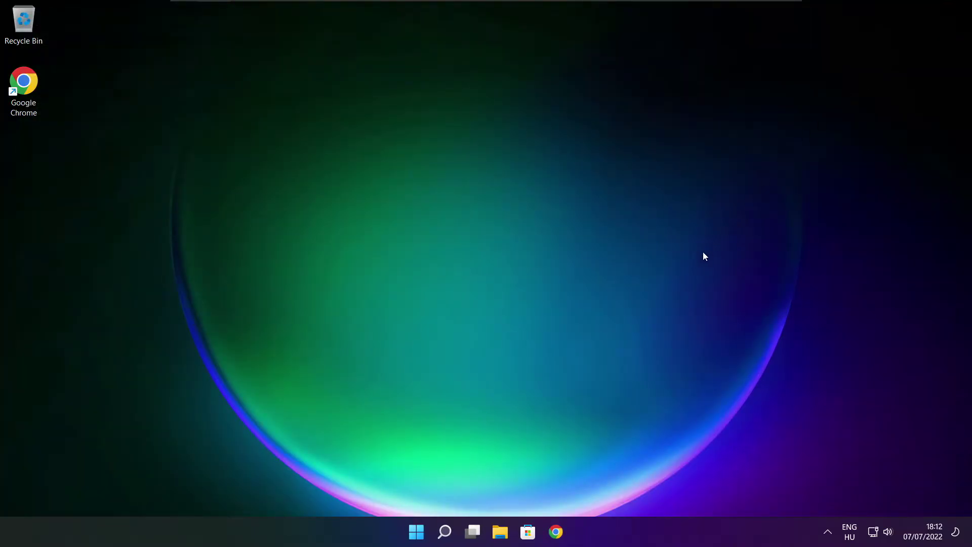
Launch Task Manager from the Start button's Win+X quick-links menu
right_click(417, 532)
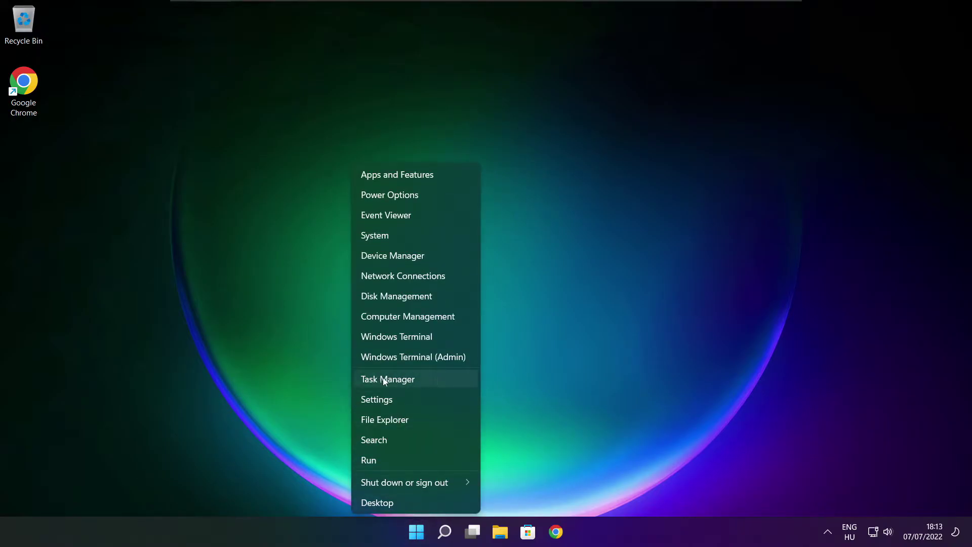
left_click(418, 379)
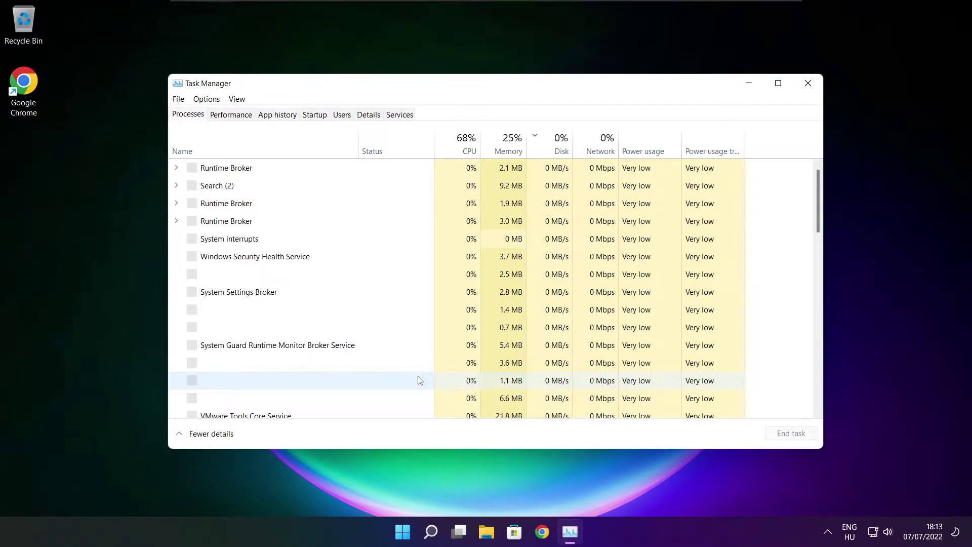
Disable Cortana, Microsoft Edge, Microsoft Teams and Terminal as startup apps, then close Task Manager
left_click(314, 114)
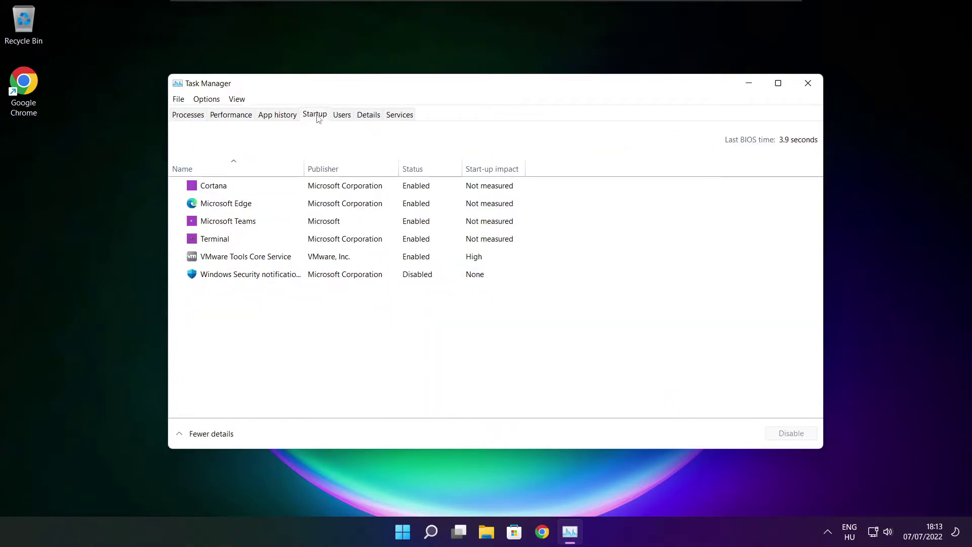
left_click(335, 191)
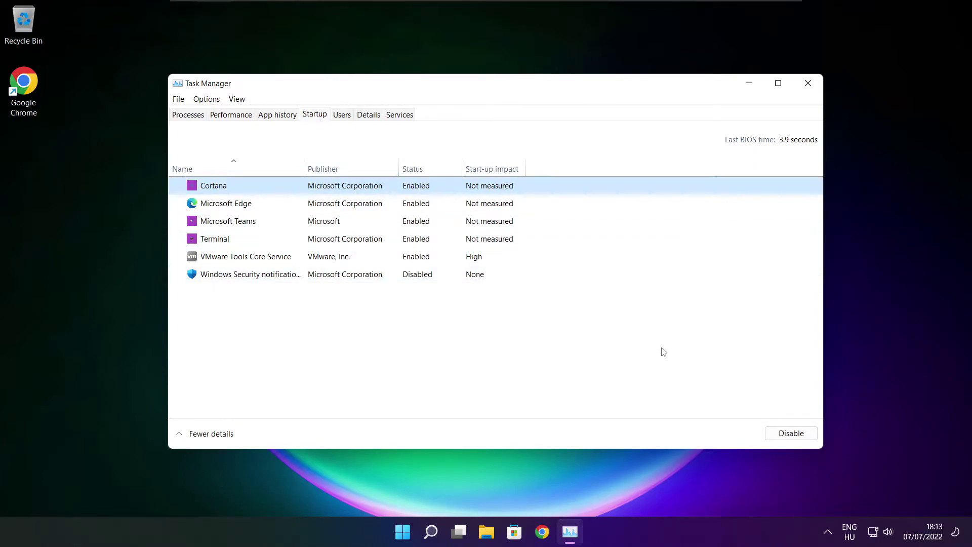
left_click(791, 434)
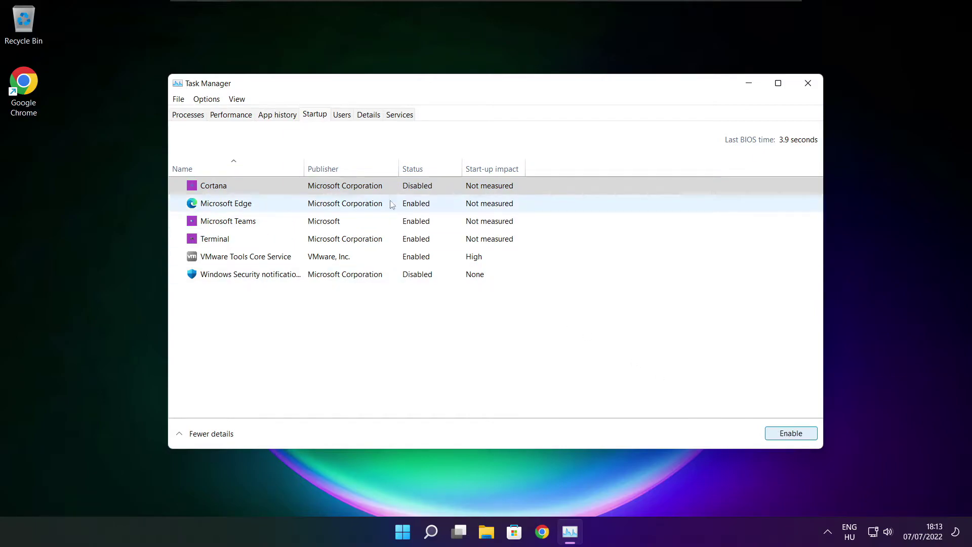
left_click(300, 208)
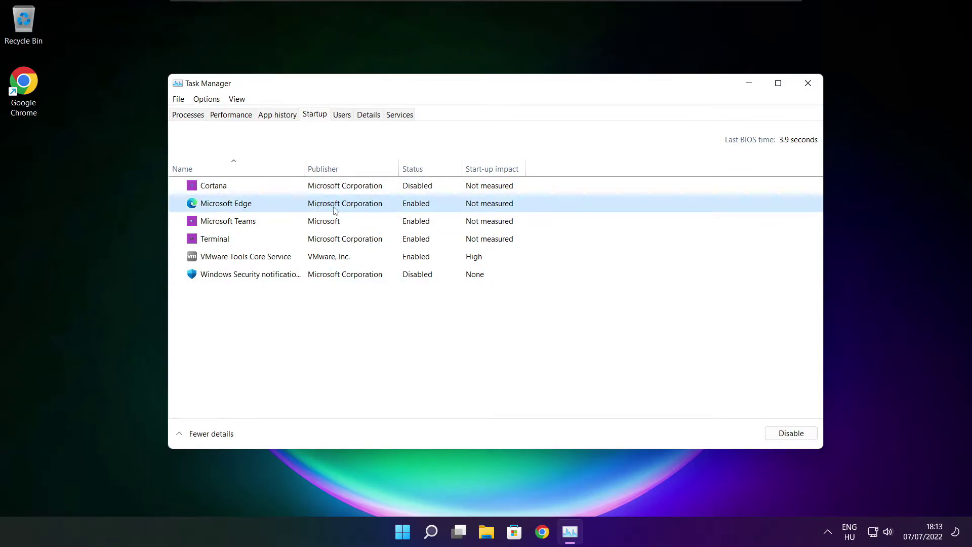
left_click(792, 434)
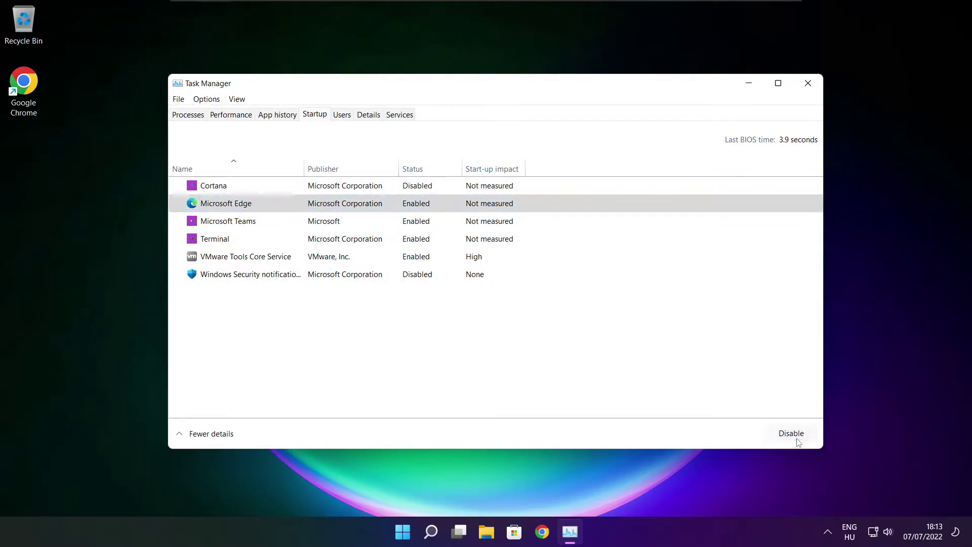
left_click(429, 223)
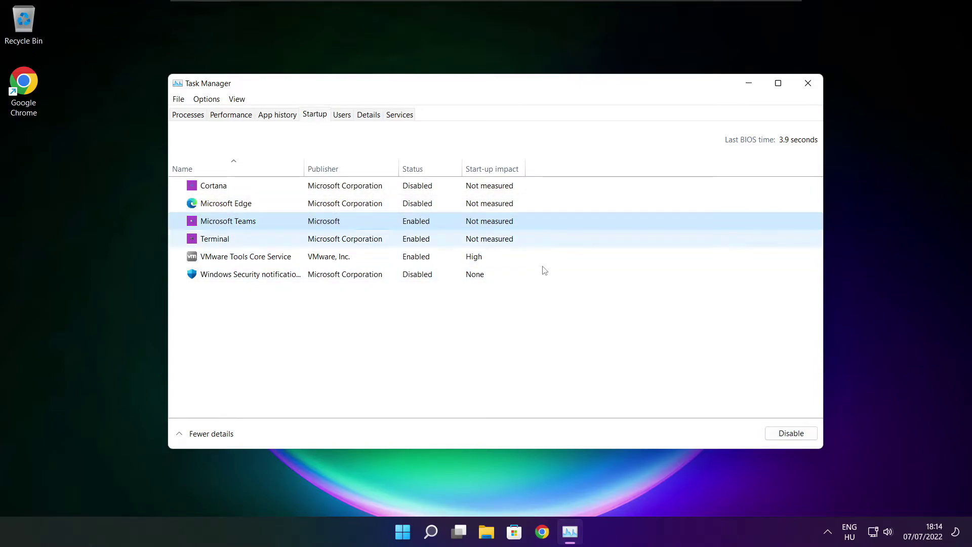
left_click(369, 243)
left_click(795, 434)
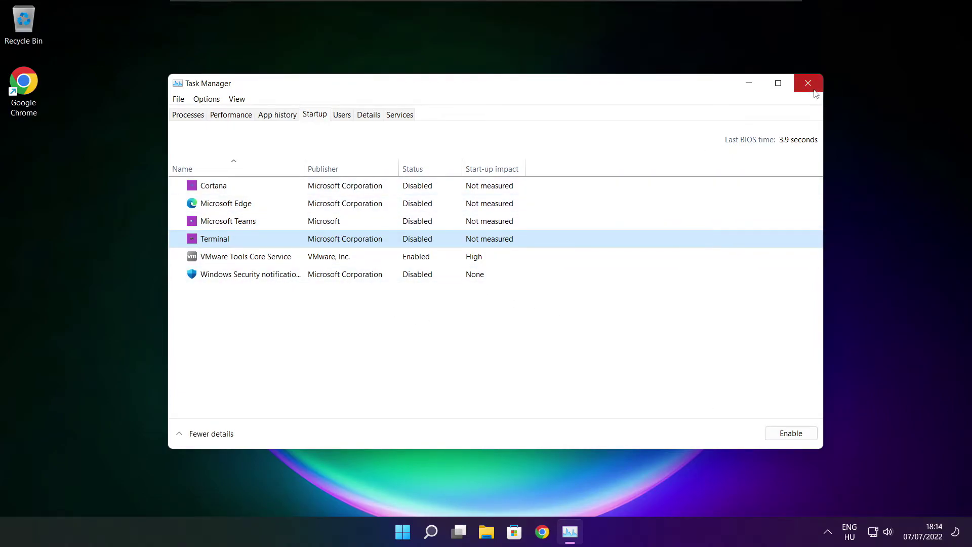
left_click(807, 87)
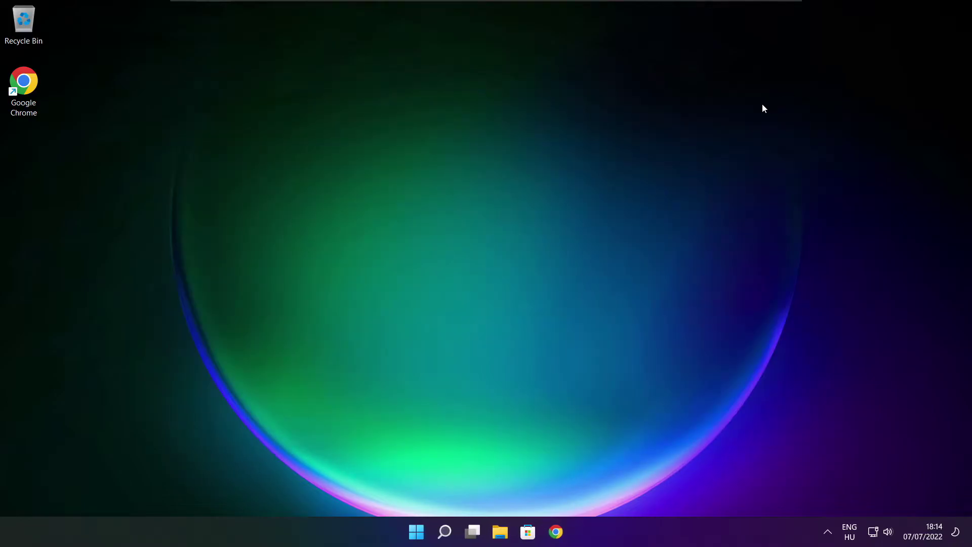
Search for 'optimise' and launch Defragment and Optimise Drives
left_click(446, 538)
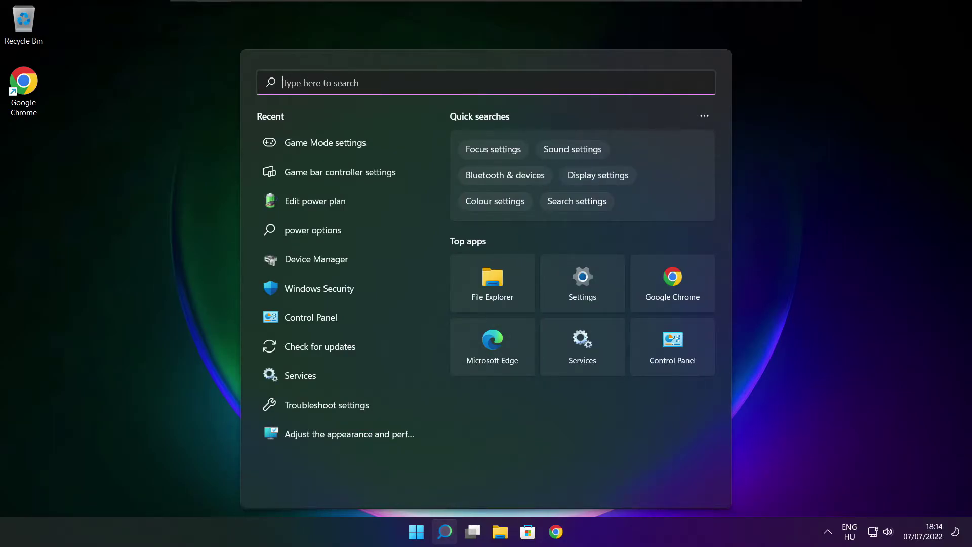
type("optimi")
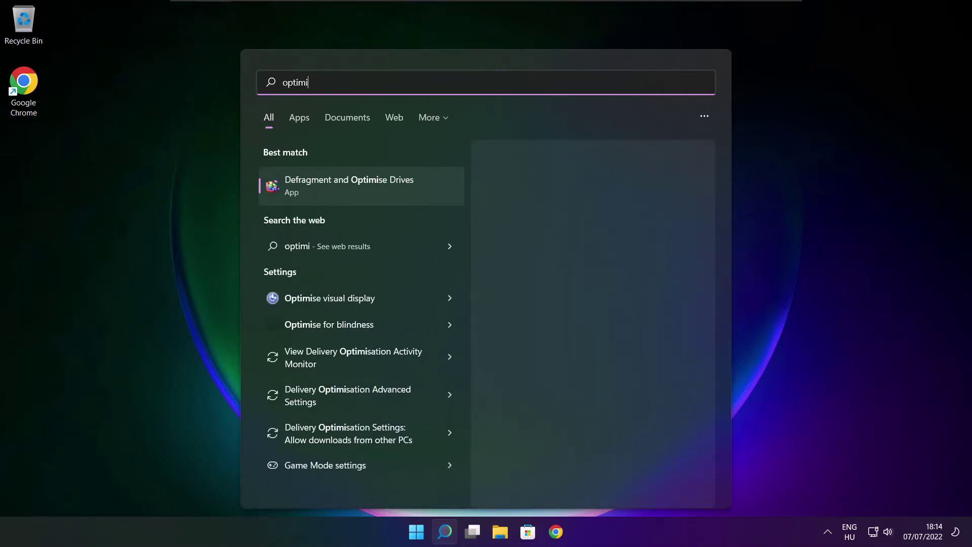
type("se")
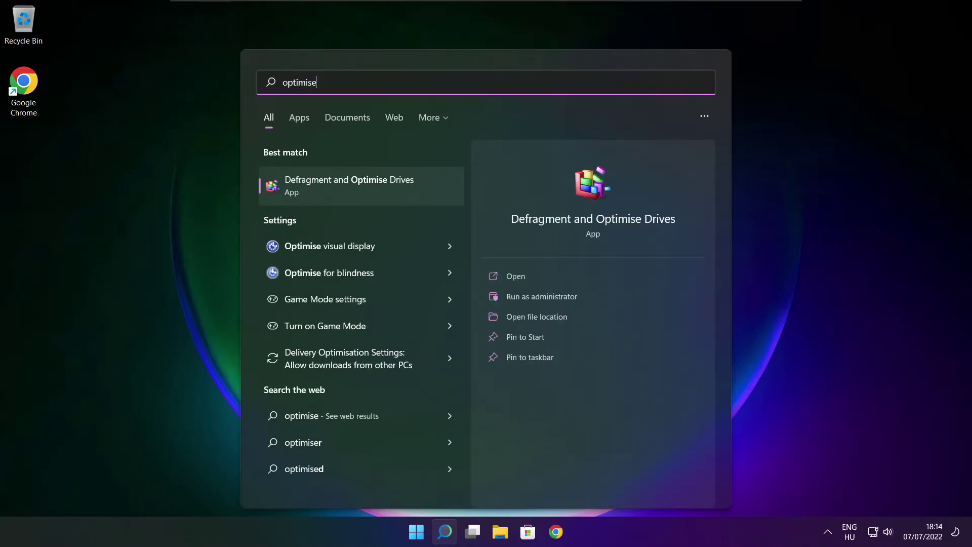
left_click(373, 184)
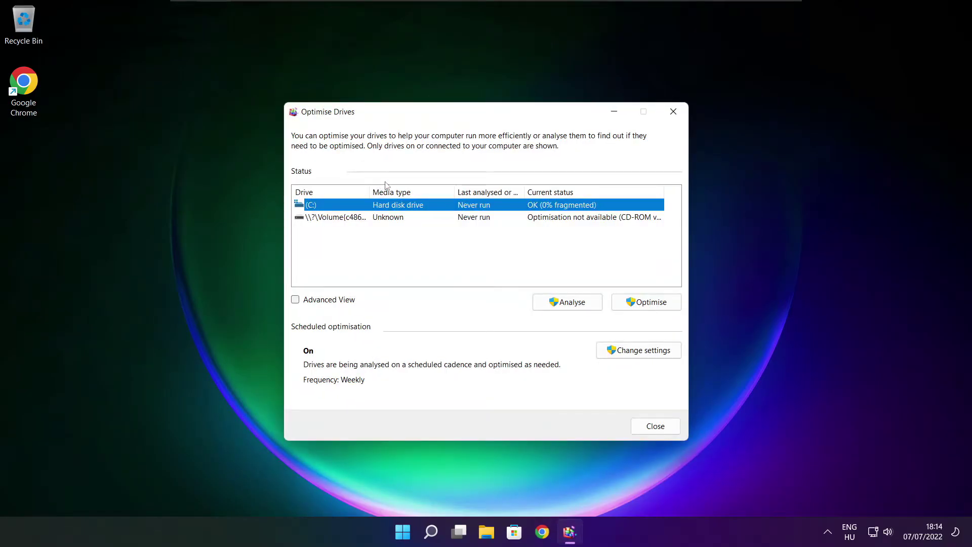
Analyse drive C: (9% fragmented), start optimising it, and close the tool
left_click(563, 304)
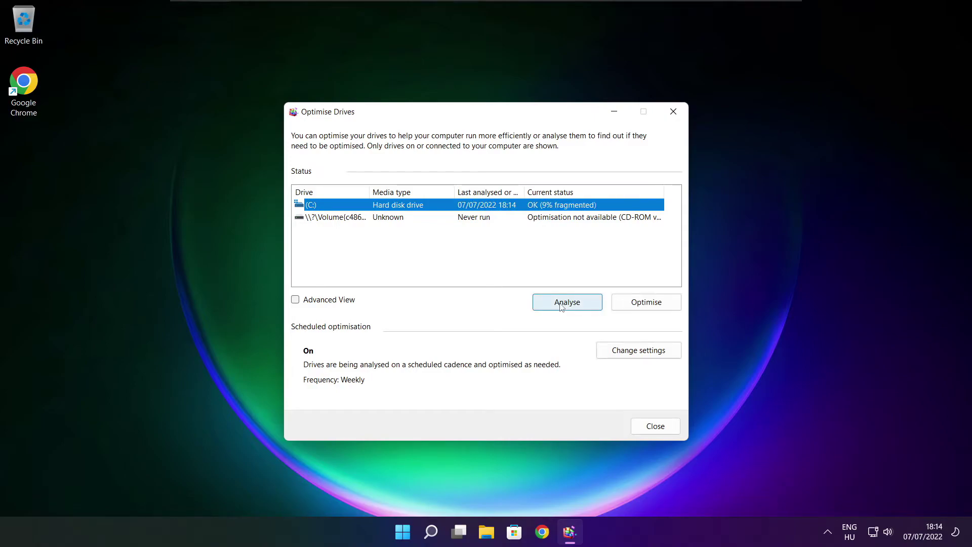
left_click(641, 304)
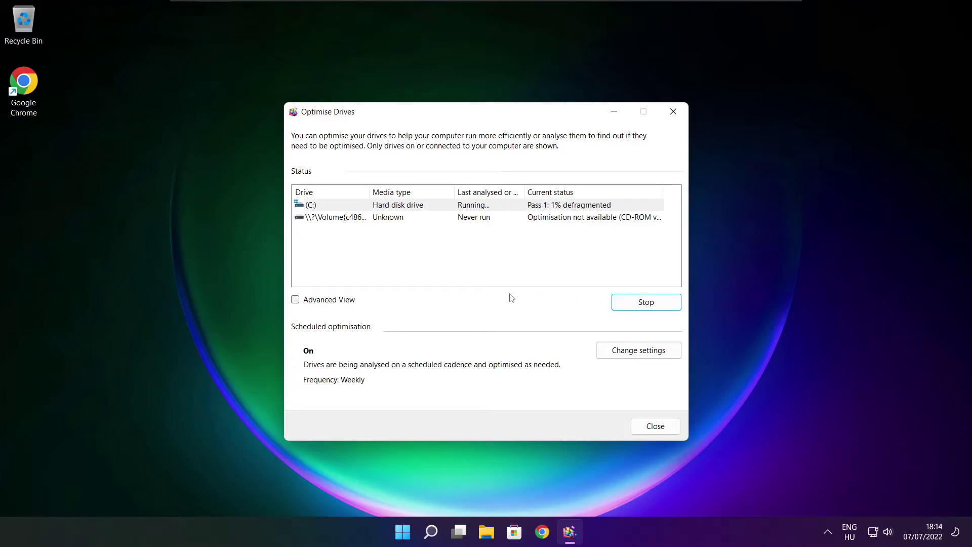
key("alt+F4")
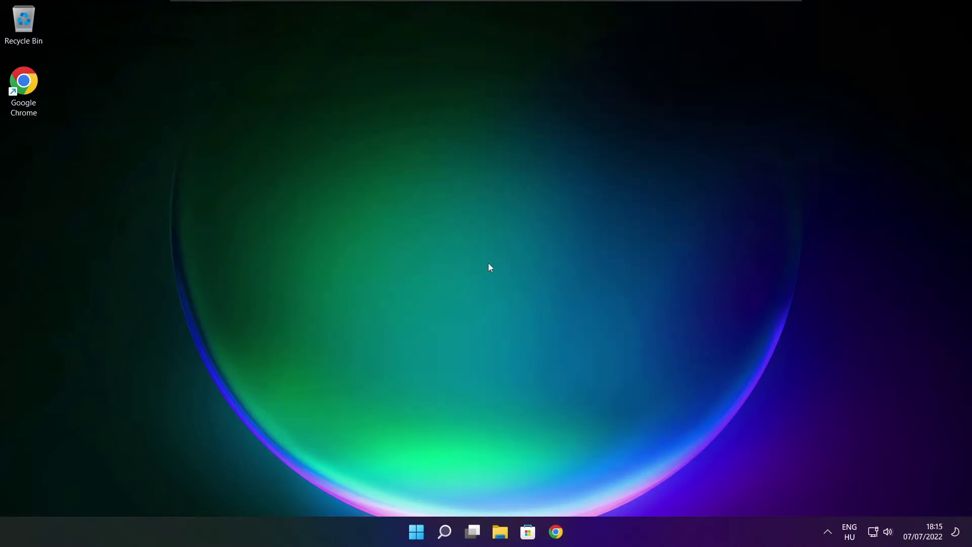
Search 'updates', rerun the Windows Update check, then close Settings to return to the desktop
left_click(443, 532)
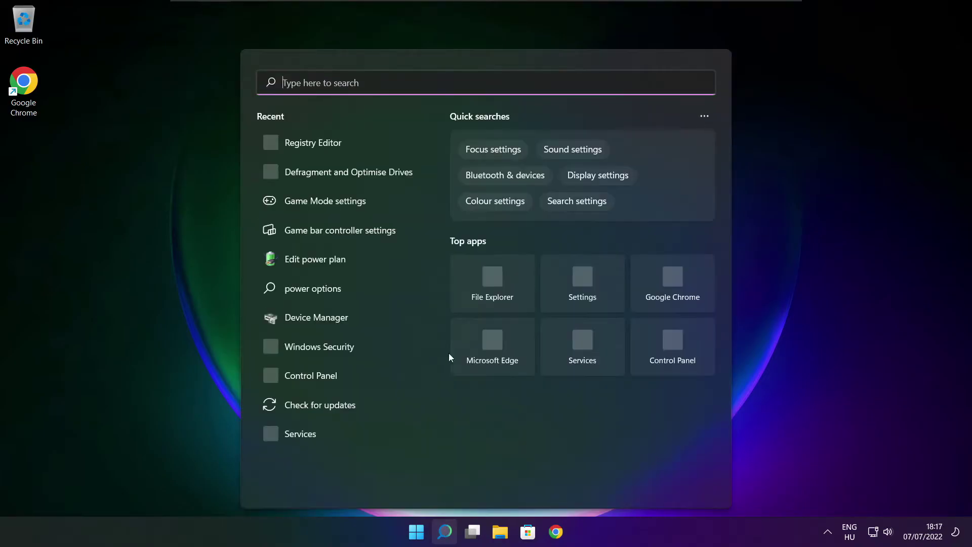
type("updates")
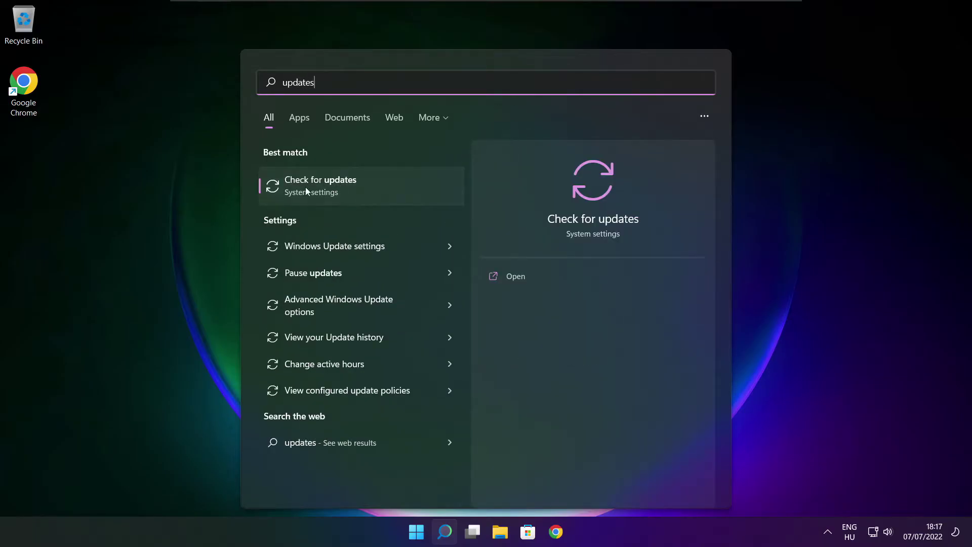
left_click(353, 191)
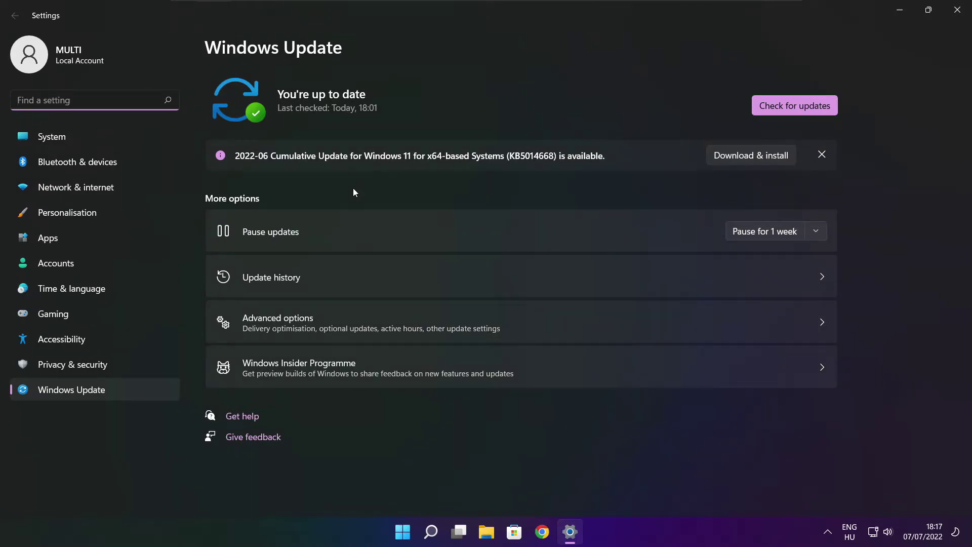
left_click(794, 107)
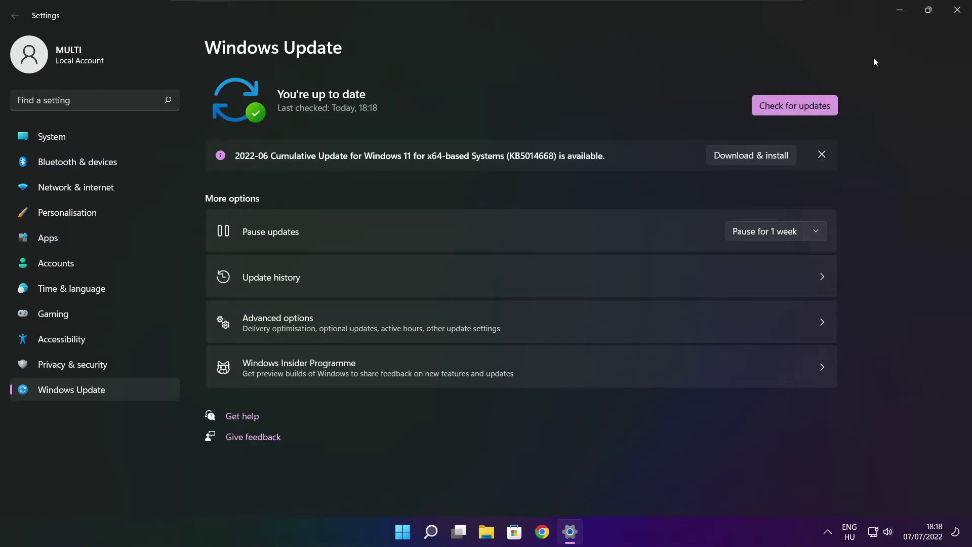
left_click(956, 12)
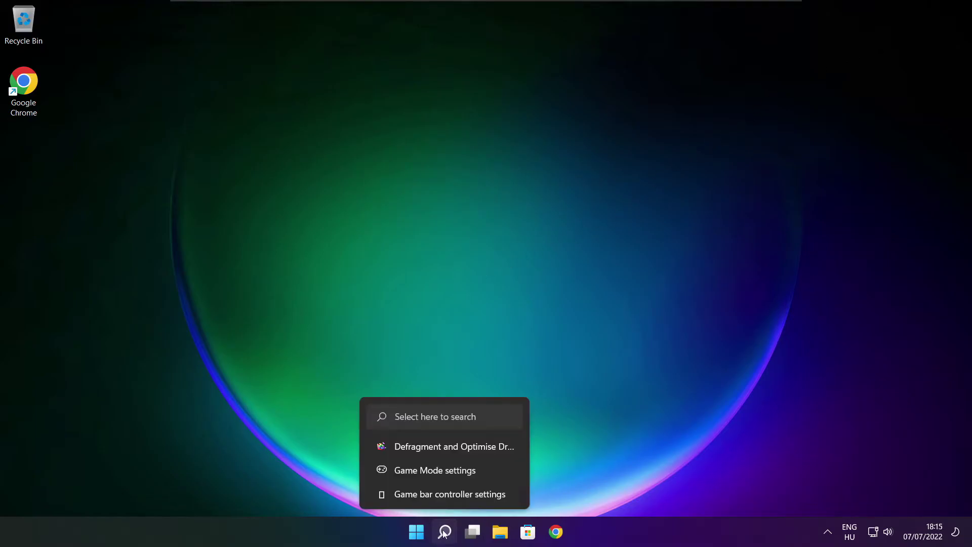
Launch Registry Editor by searching 'regedit' and reposition its window
left_click(444, 532)
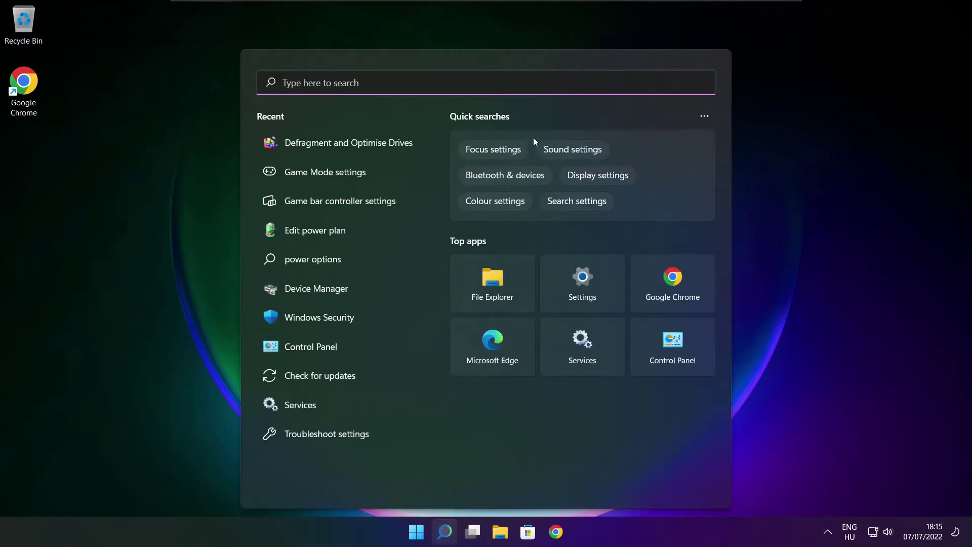
type("regedit")
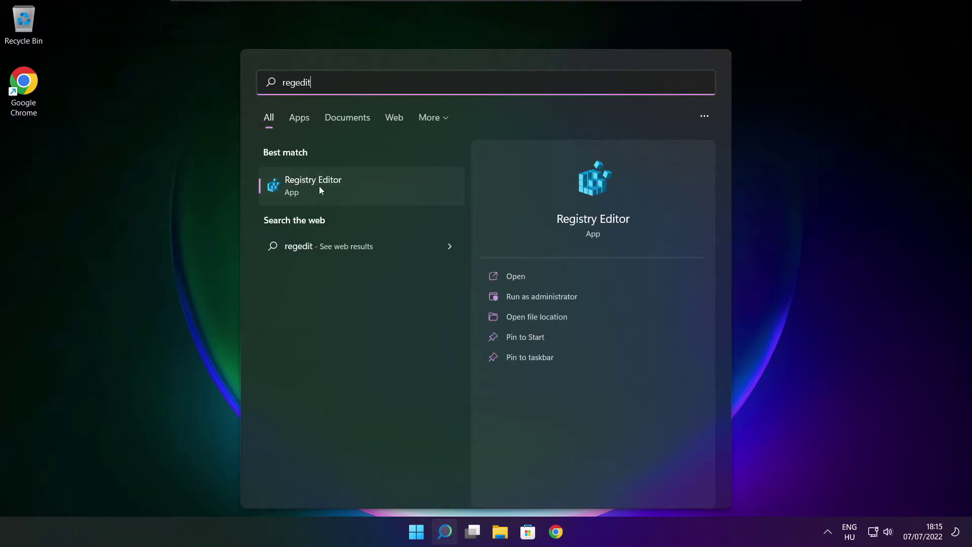
left_click(372, 187)
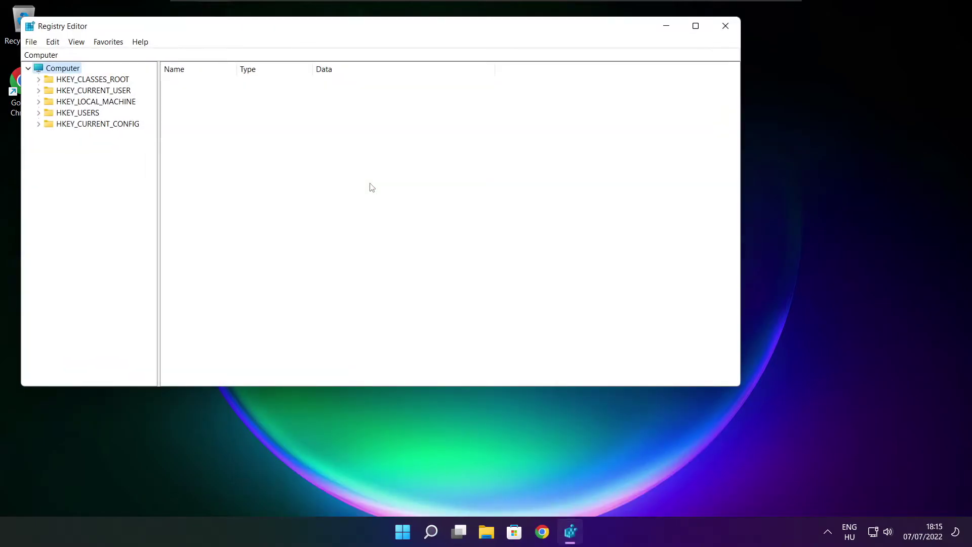
left_click_drag(294, 29, 397, 102)
Navigate to HKEY_CURRENT_USER\System\GameConfigStore, widen the Name column and select GameDVR_Enabled
left_click(154, 167)
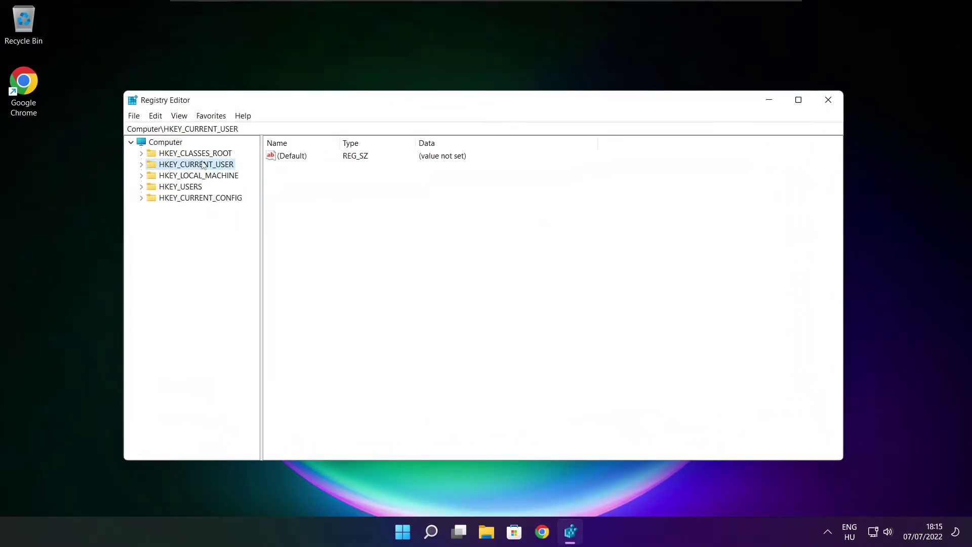
left_click(142, 164)
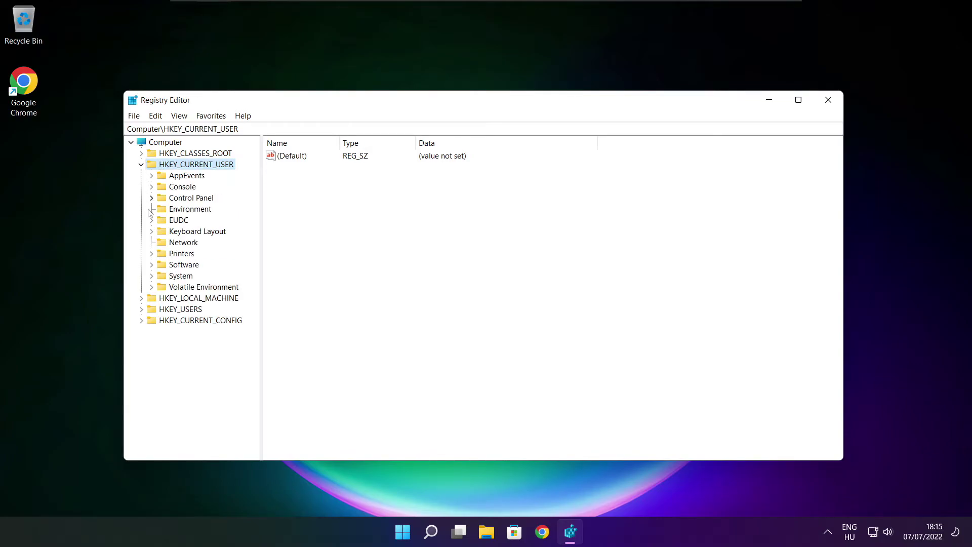
left_click(163, 279)
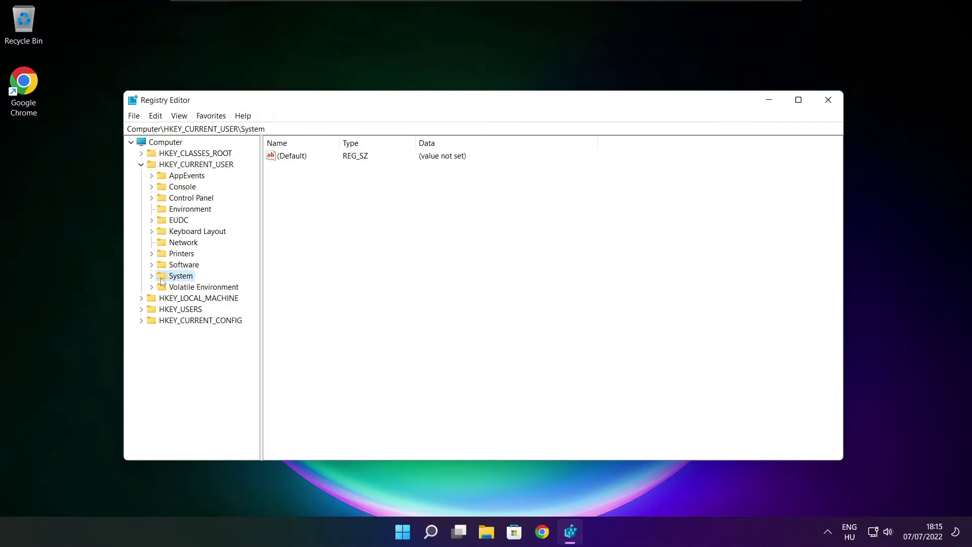
left_click(151, 276)
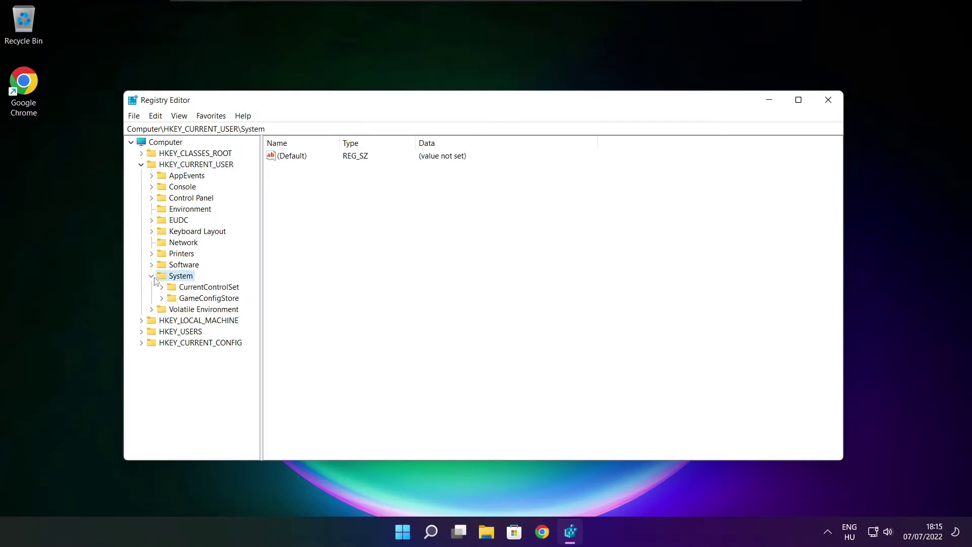
left_click(190, 300)
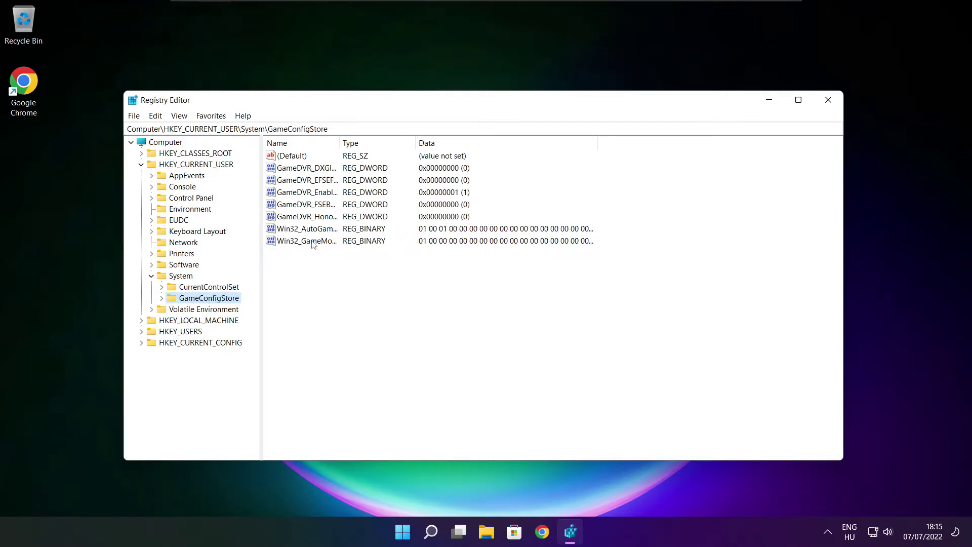
left_click_drag(345, 142, 425, 139)
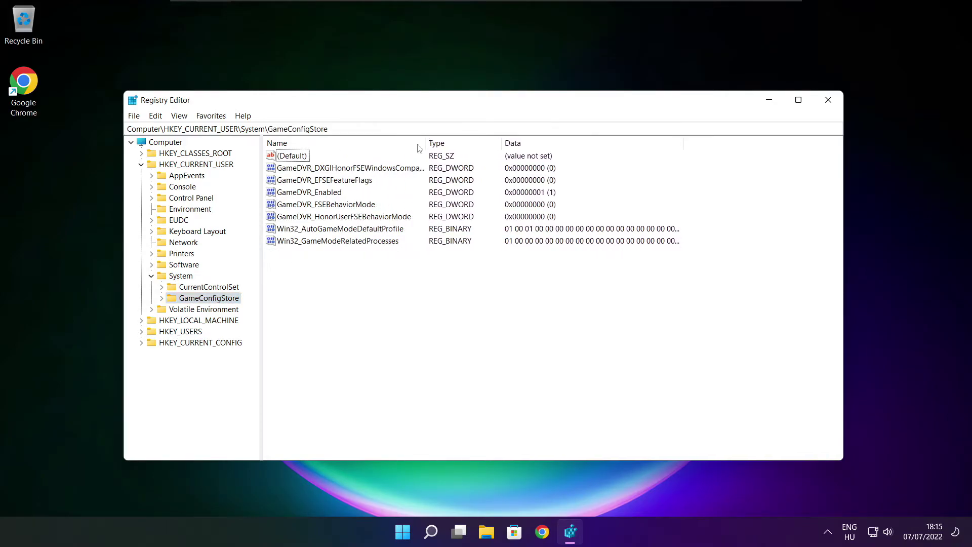
left_click(321, 196)
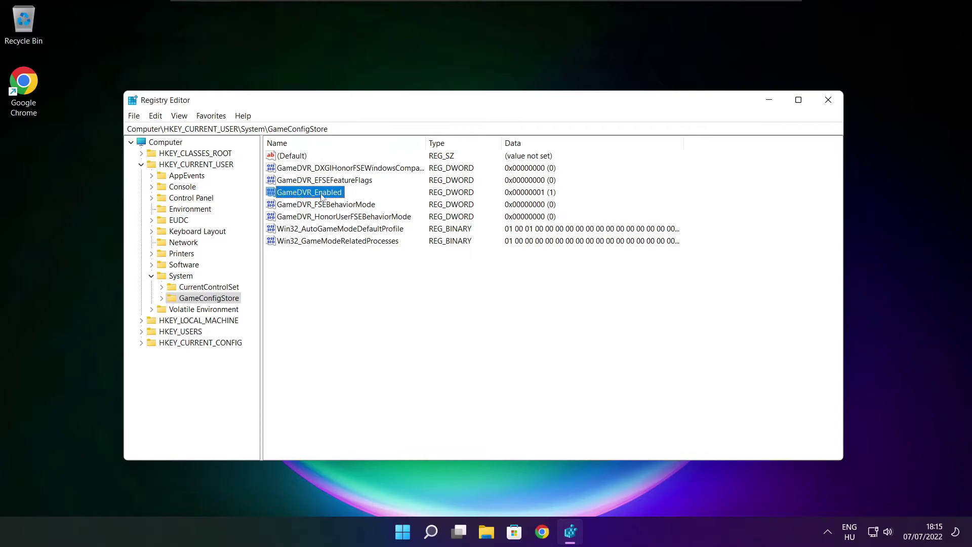
Change GameDVR_Enabled's value data from 1 to 0
double_click(307, 196)
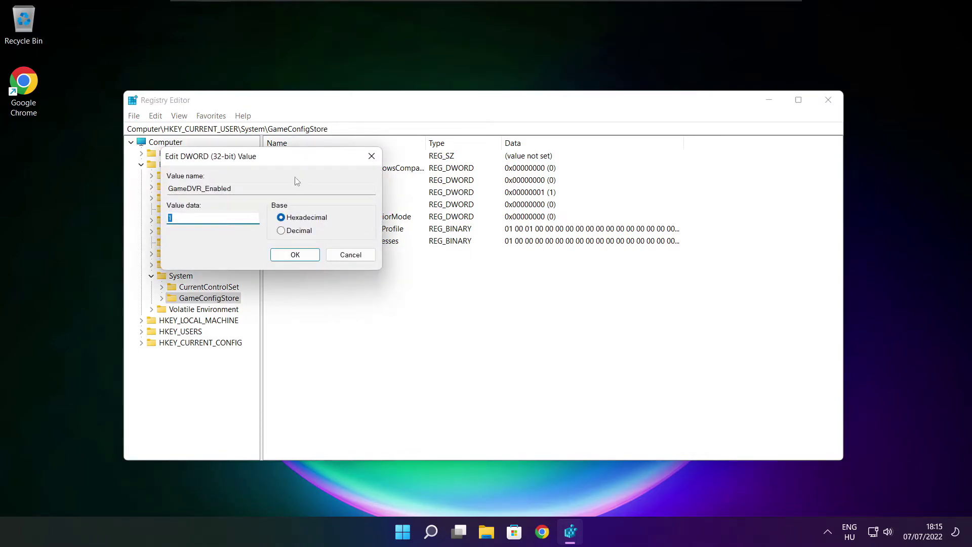
left_click_drag(310, 167, 511, 201)
key("ctrl+a")
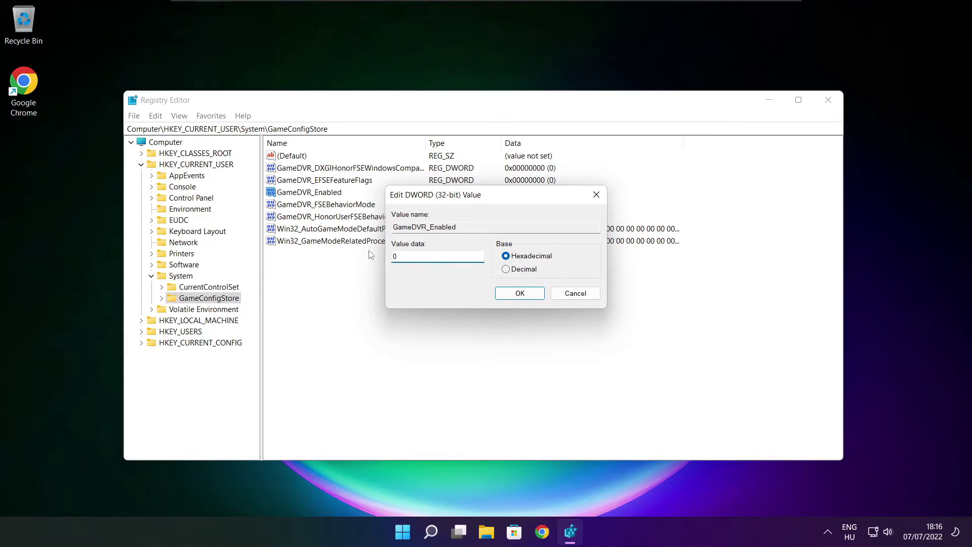
type("0")
left_click(515, 298)
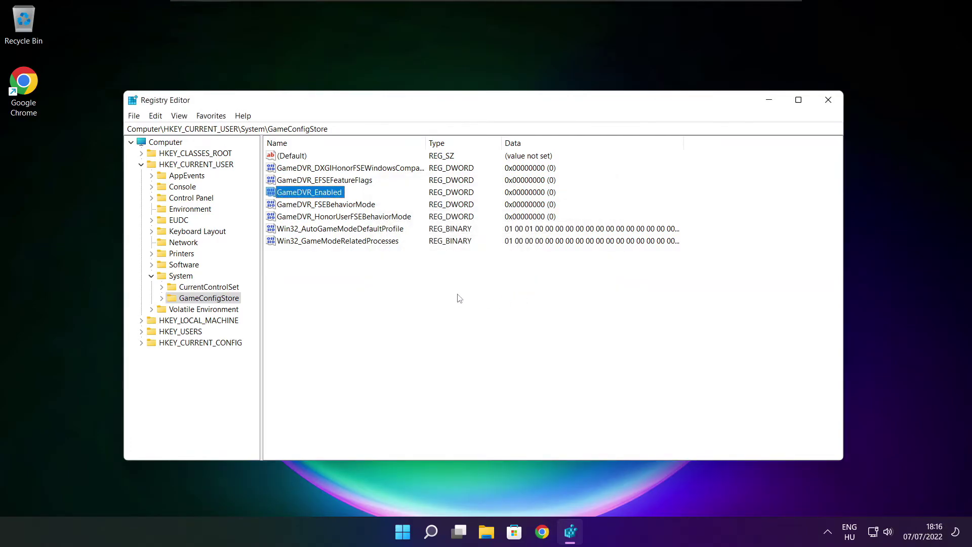
Collapse HKEY_CURRENT_USER and expand HKEY_LOCAL_MACHINE to list its subkeys
left_click(142, 165)
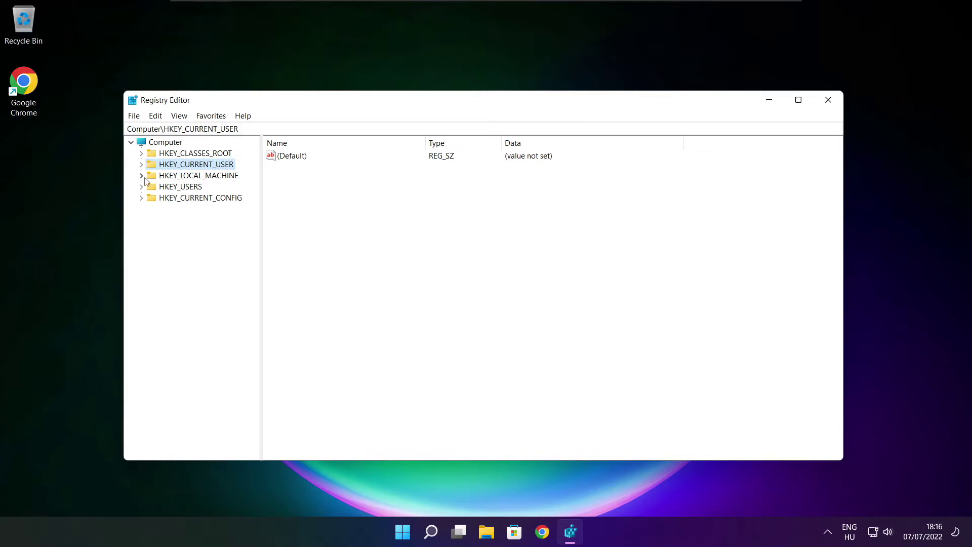
left_click(166, 177)
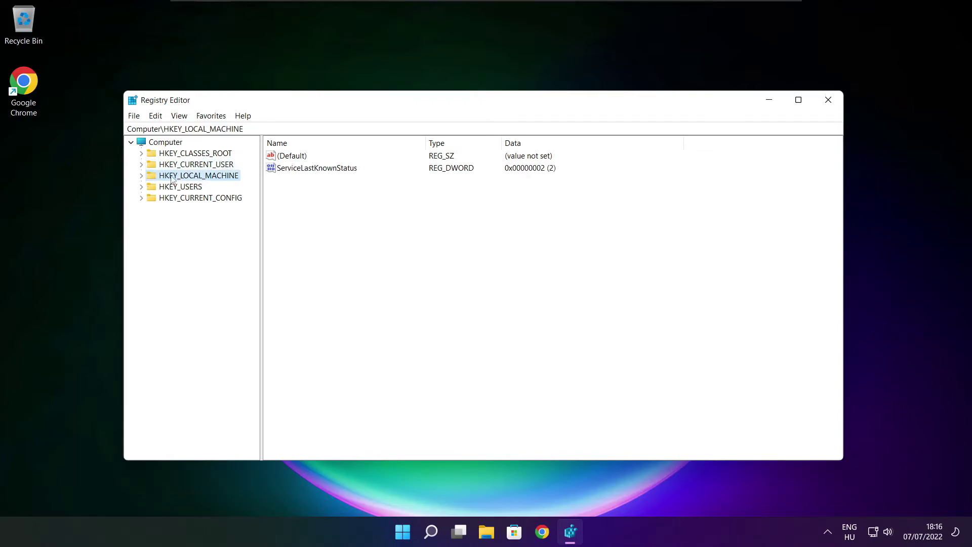
left_click(141, 176)
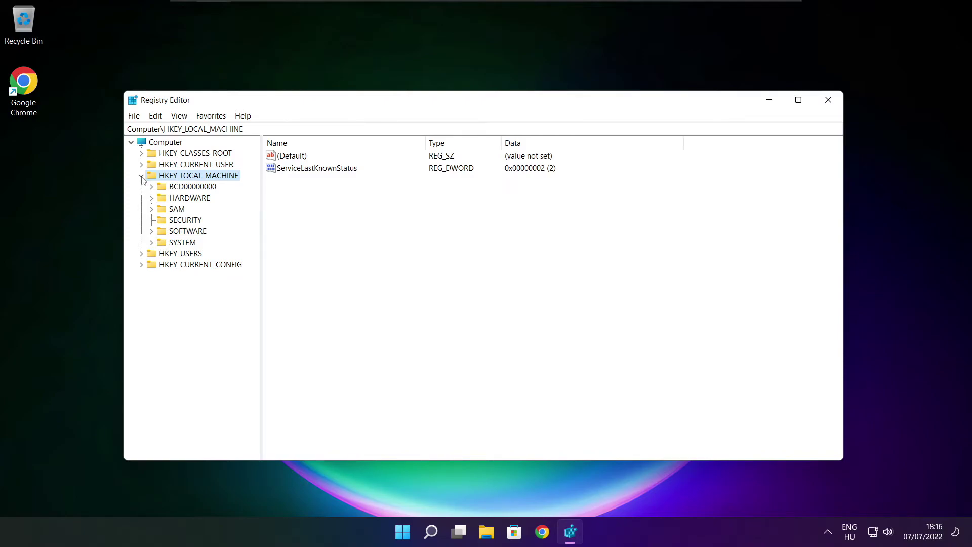
Expand HKEY_LOCAL_MACHINE\SOFTWARE\Microsoft\PolicyManager\default in the key tree
left_click(164, 233)
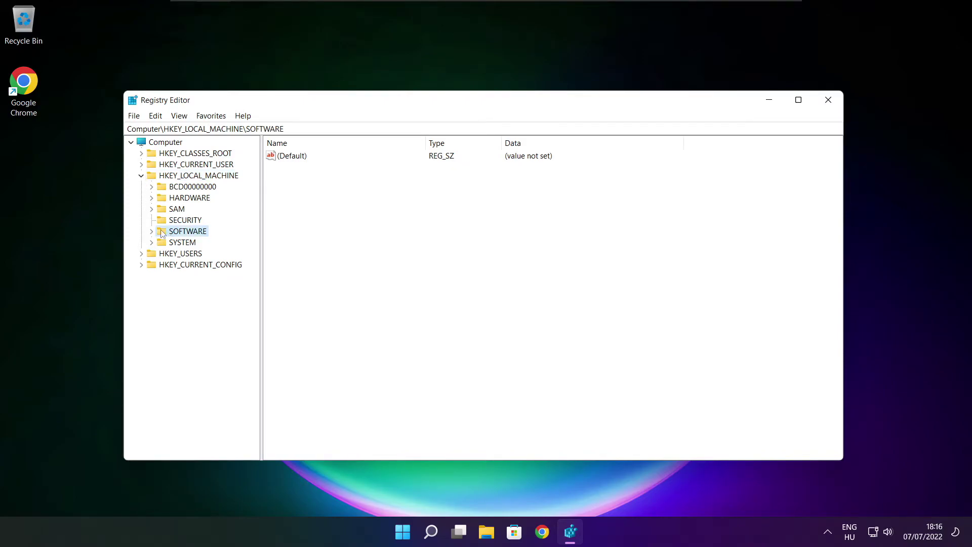
left_click(152, 231)
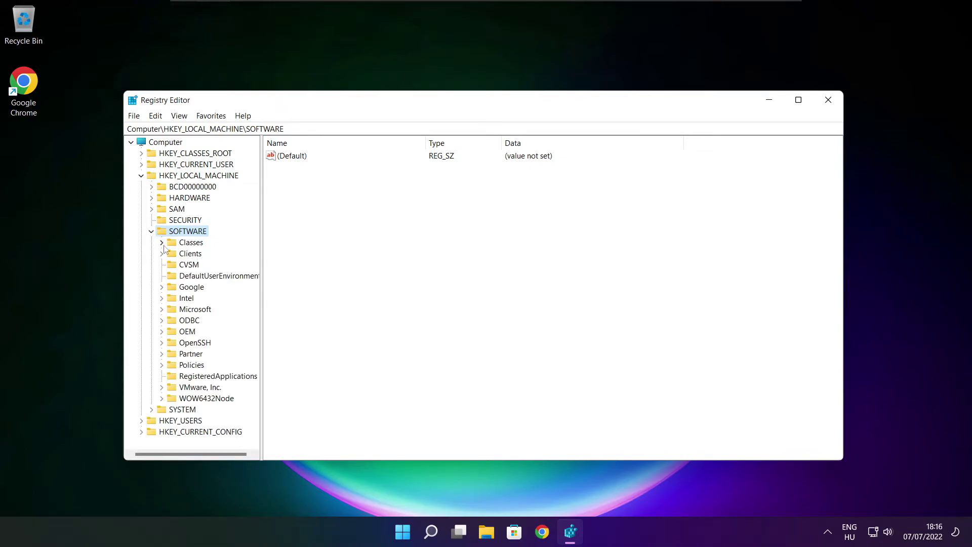
left_click(183, 311)
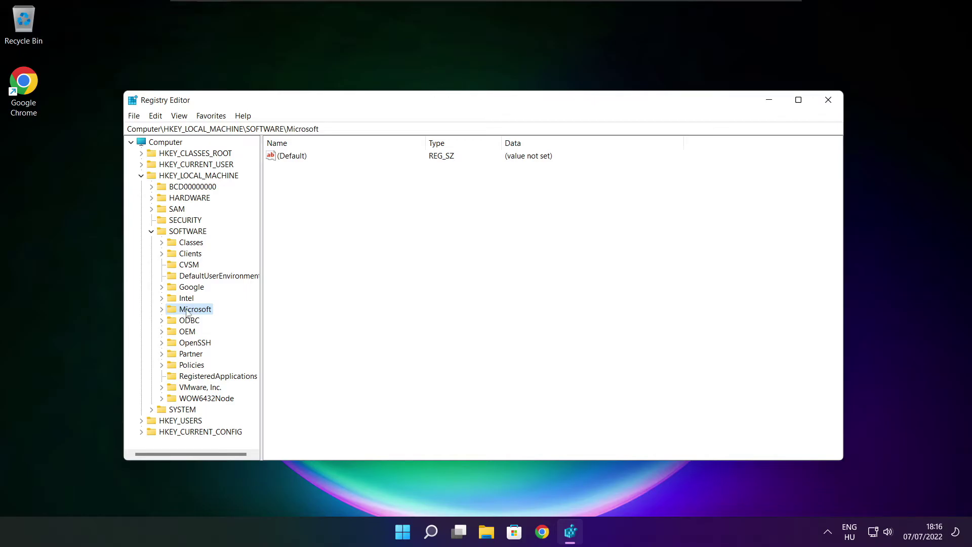
left_click(162, 311)
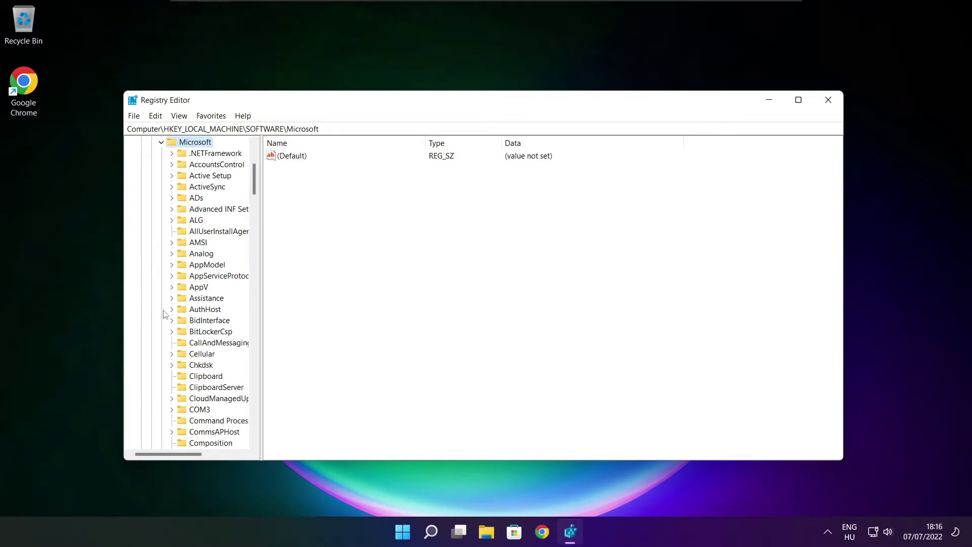
scroll(191, 306, "down", 20)
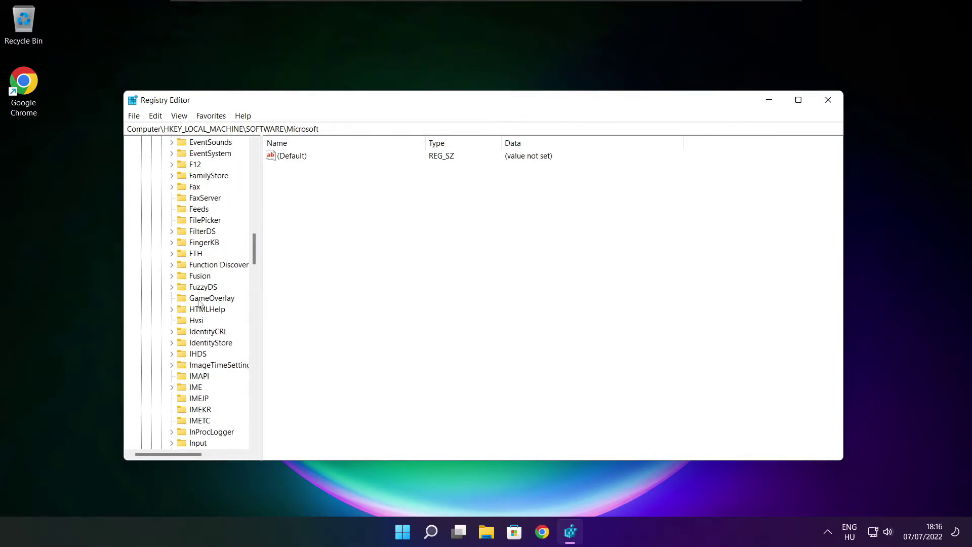
scroll(199, 303, "down", 18)
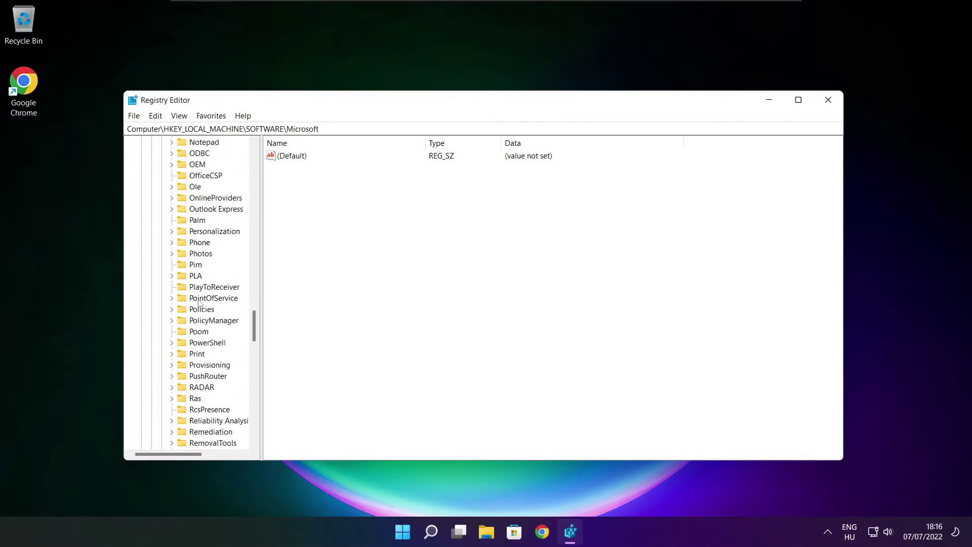
scroll(199, 302, "down", 1)
scroll(200, 284, "up", 1)
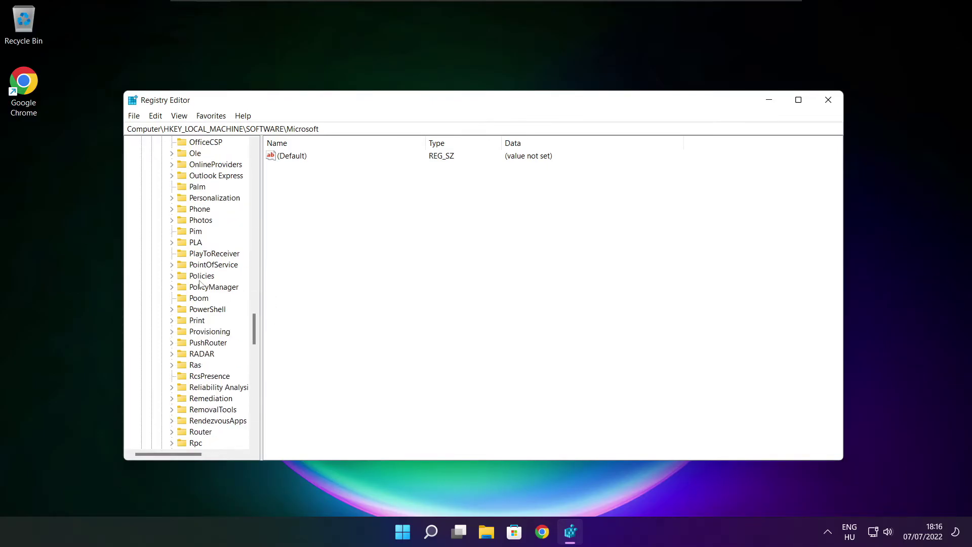
left_click(201, 289)
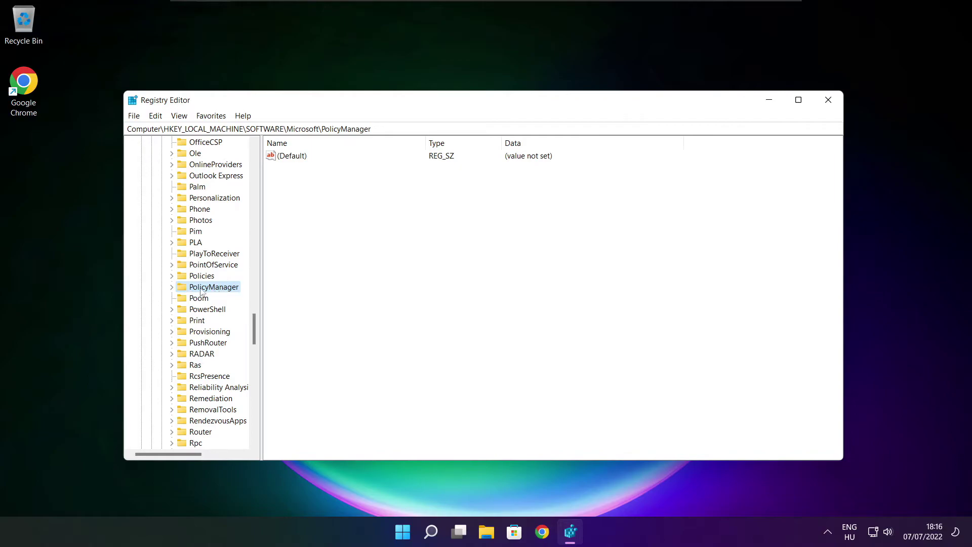
left_click(171, 287)
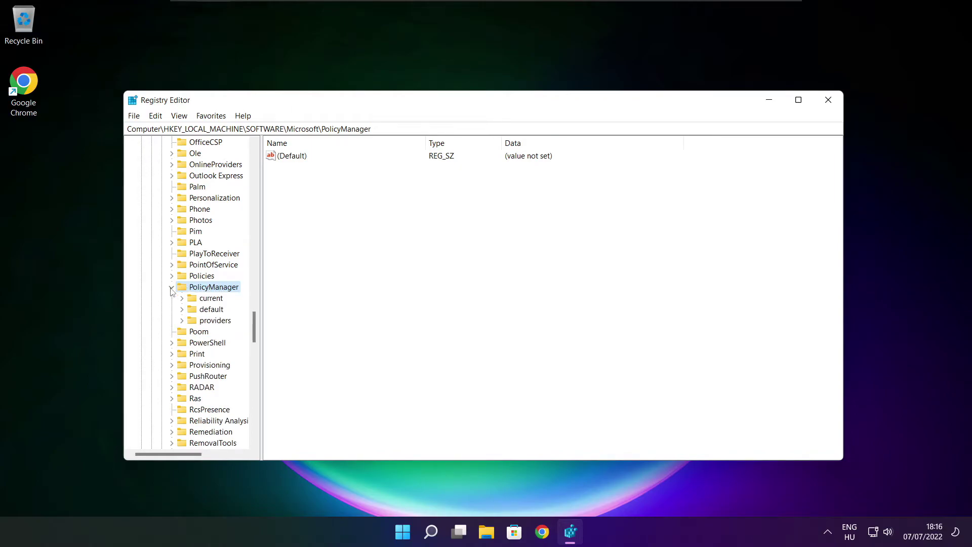
left_click(211, 310)
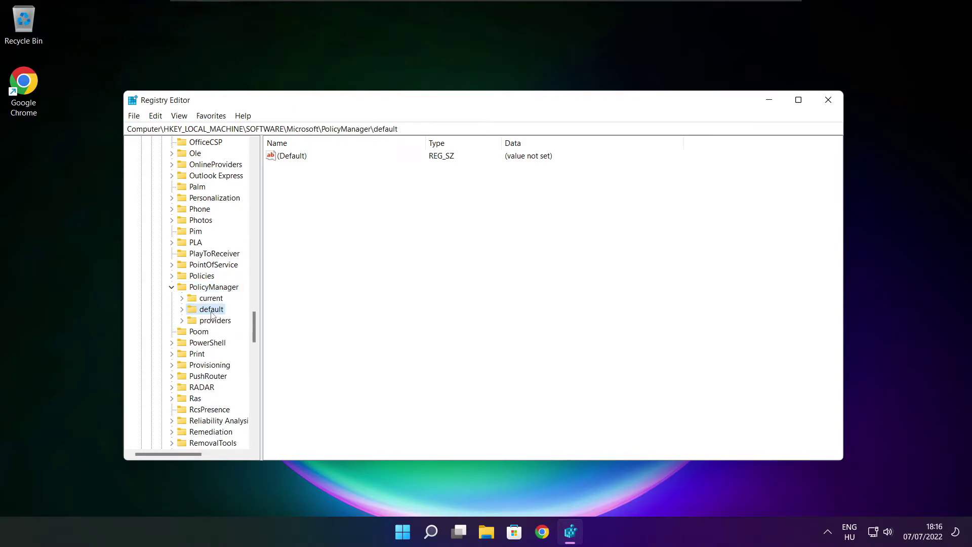
left_click(181, 310)
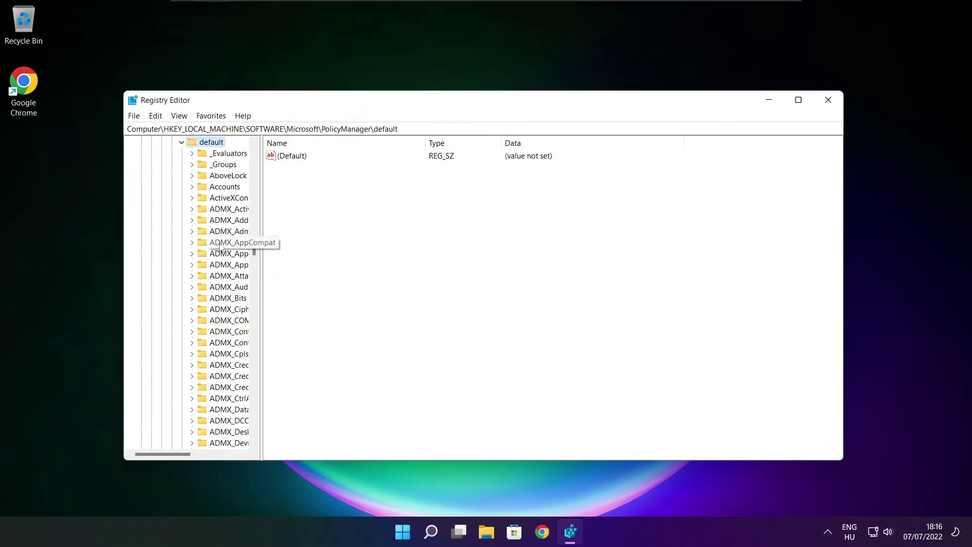
Select and expand ApplicationManagement under default to reveal the AllowGameDVR subkey
scroll(225, 223, "down", 12)
scroll(225, 223, "down", 20)
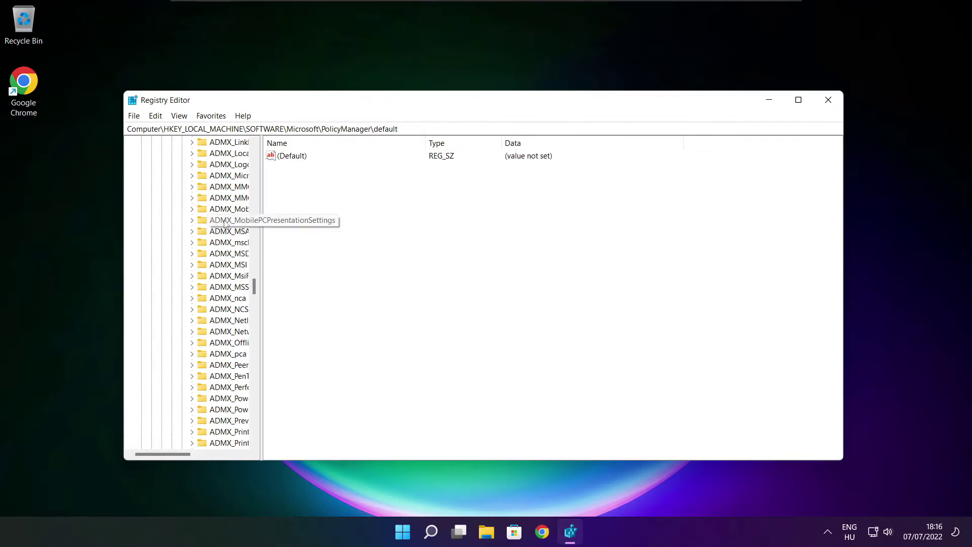
left_click_drag(259, 219, 321, 219)
scroll(234, 213, "up", 1)
left_click(235, 210)
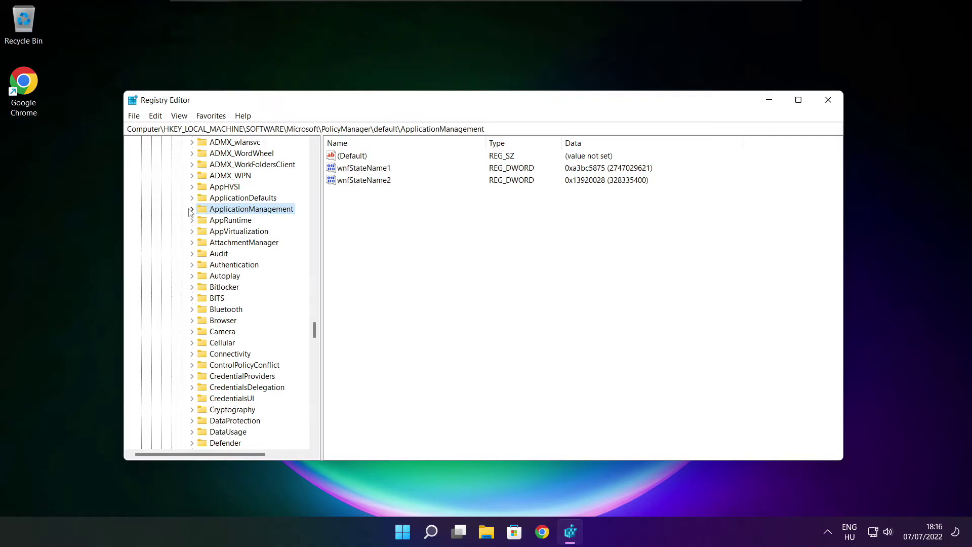
left_click(191, 209)
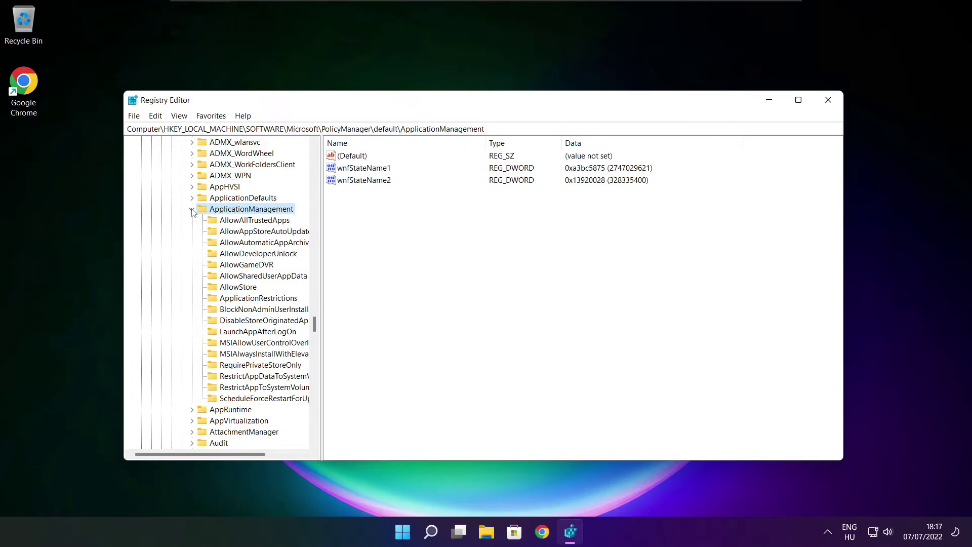
Change the AllowGameDVR key's 'value' entry from 1 to 0
left_click_drag(322, 255, 332, 256)
left_click(243, 267)
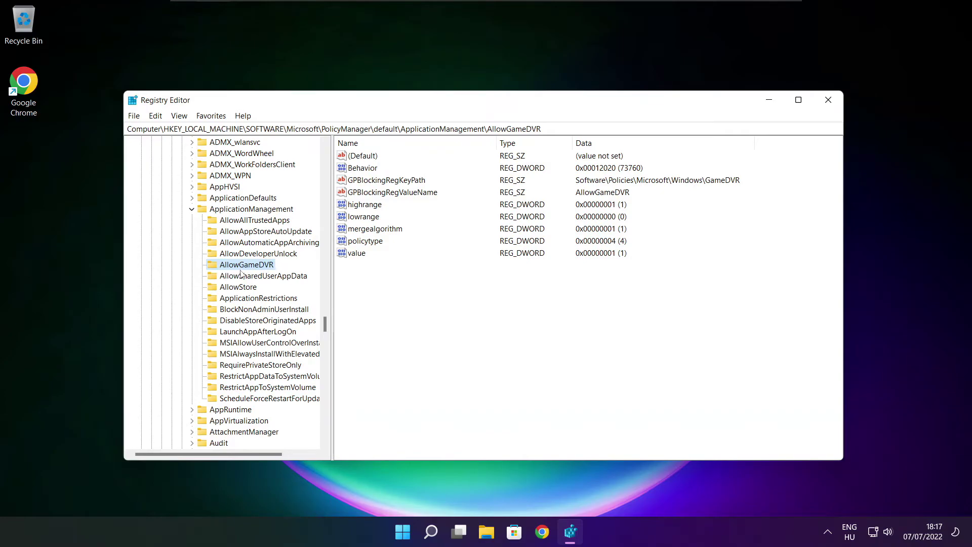
left_click(346, 254)
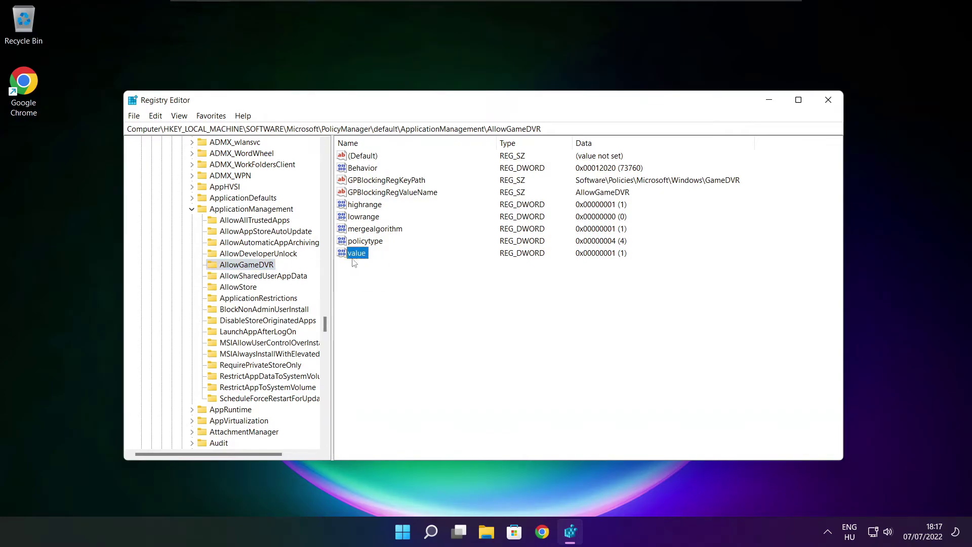
double_click(362, 255)
left_click_drag(236, 165, 494, 202)
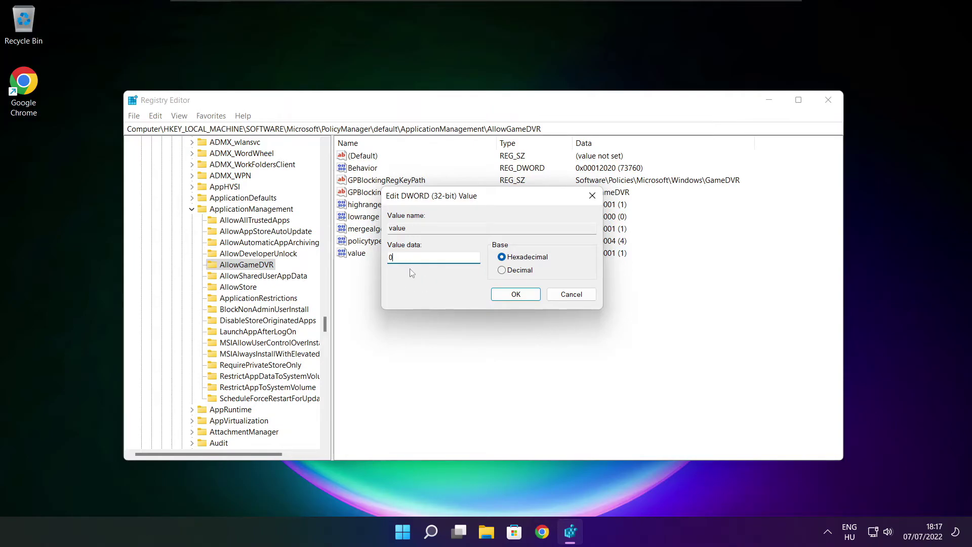
left_click(515, 295)
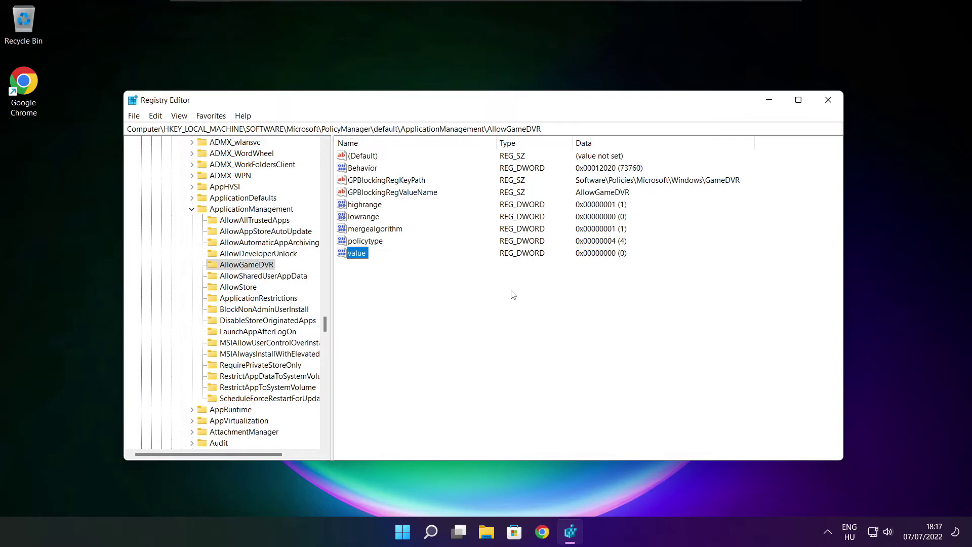
Close Registry Editor and bring back the DirectX download page in Chrome
left_click(829, 101)
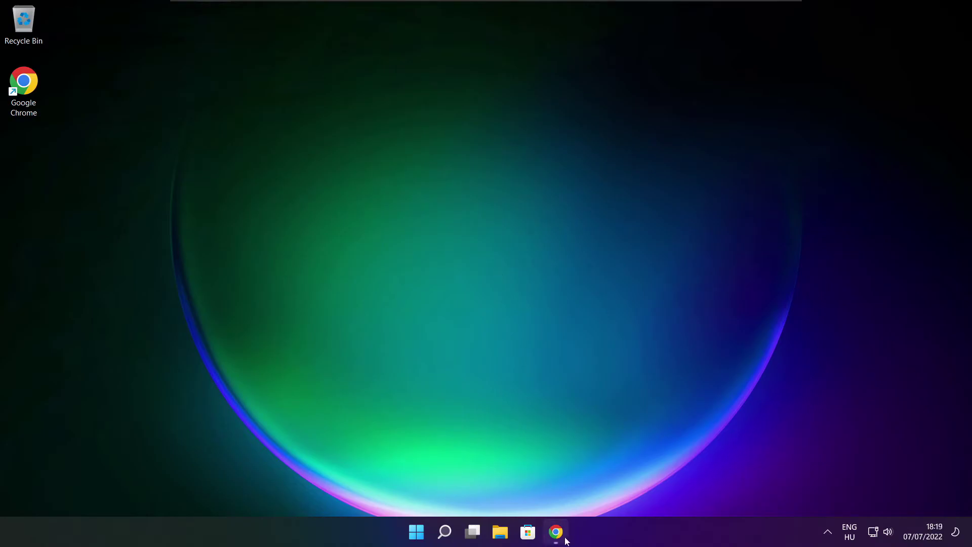
left_click(501, 435)
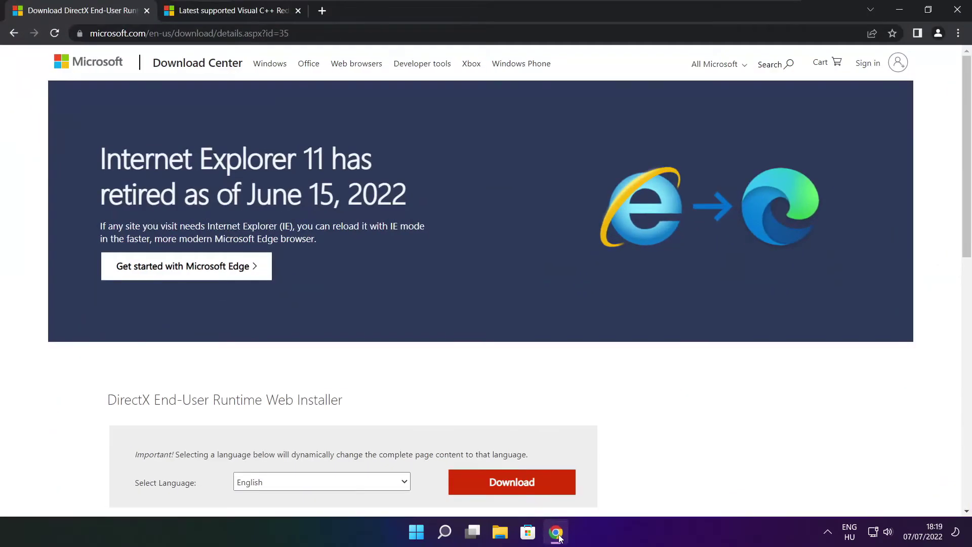
key("ctrl+l")
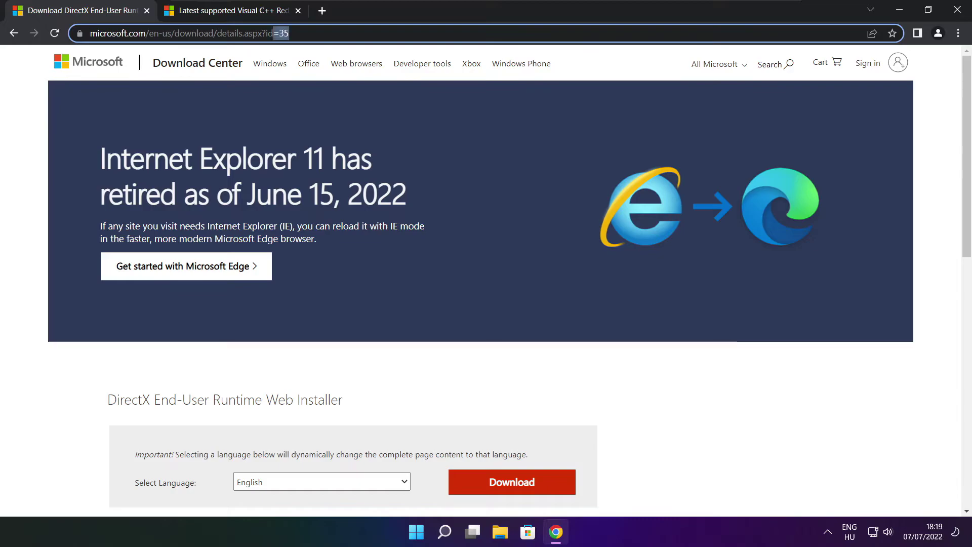
left_click(314, 33)
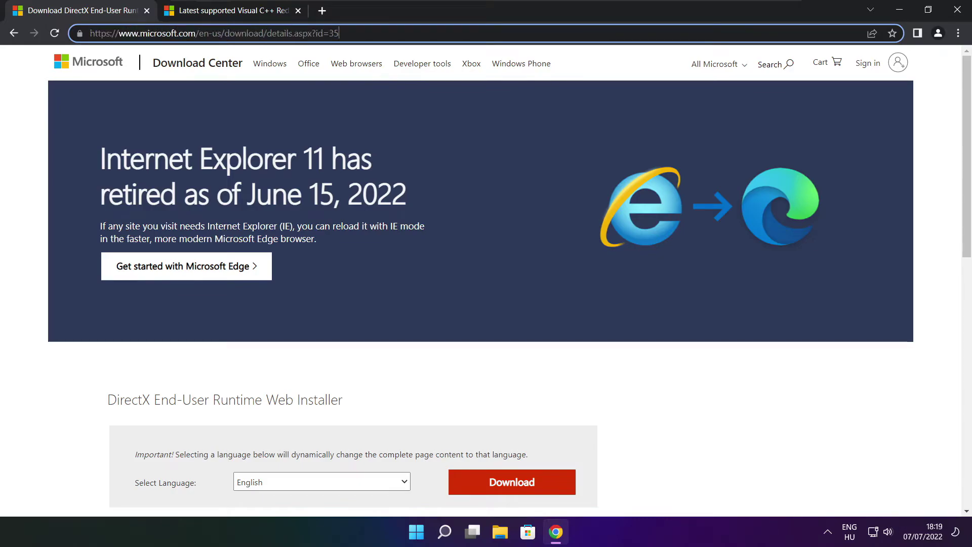
left_click(348, 364)
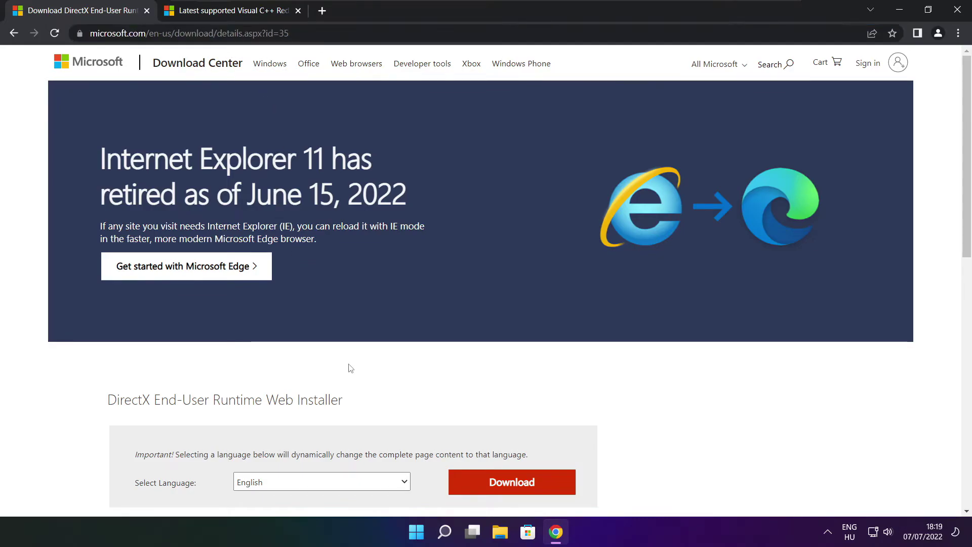
Download the DirectX End-User Runtime Web Installer, dxwebsetup.exe
left_click_drag(959, 147, 951, 227)
left_click_drag(359, 208, 82, 213)
left_click(367, 211)
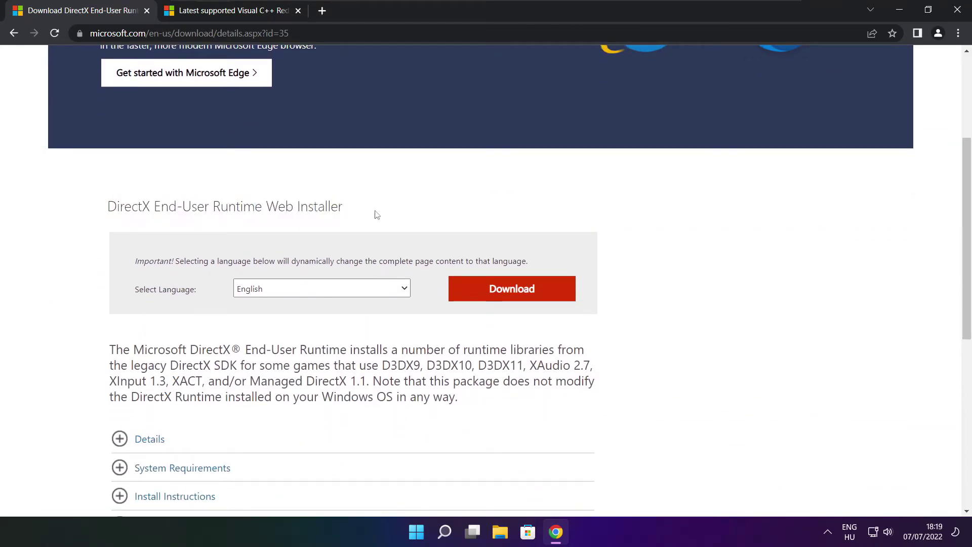
left_click(515, 291)
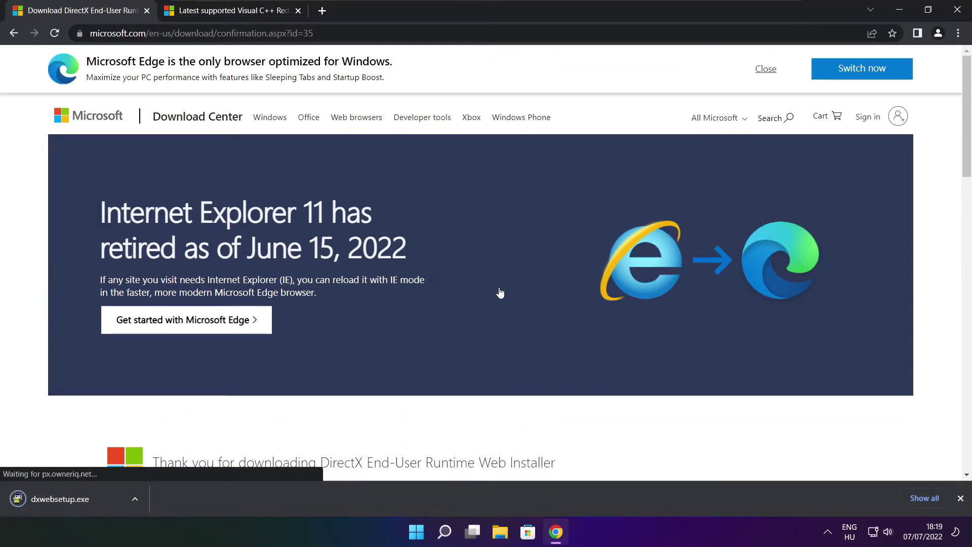
Run dxwebsetup.exe and accept the DirectX licence agreement
left_click(91, 499)
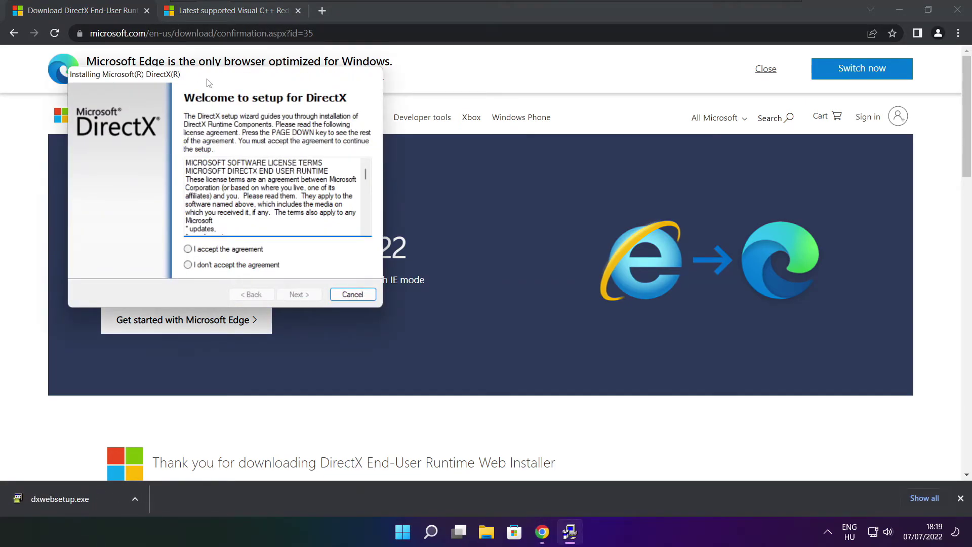
left_click_drag(275, 109, 463, 147)
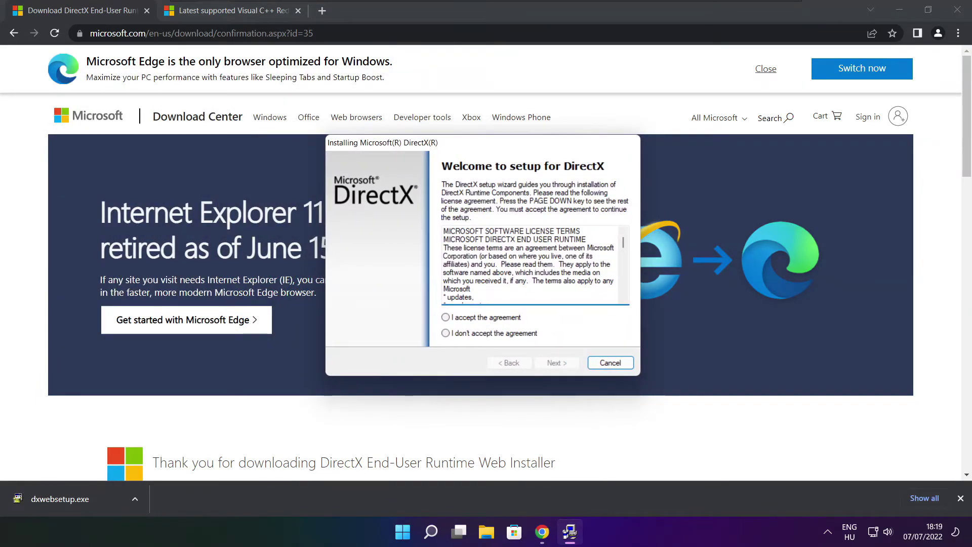
left_click_drag(623, 240, 623, 288)
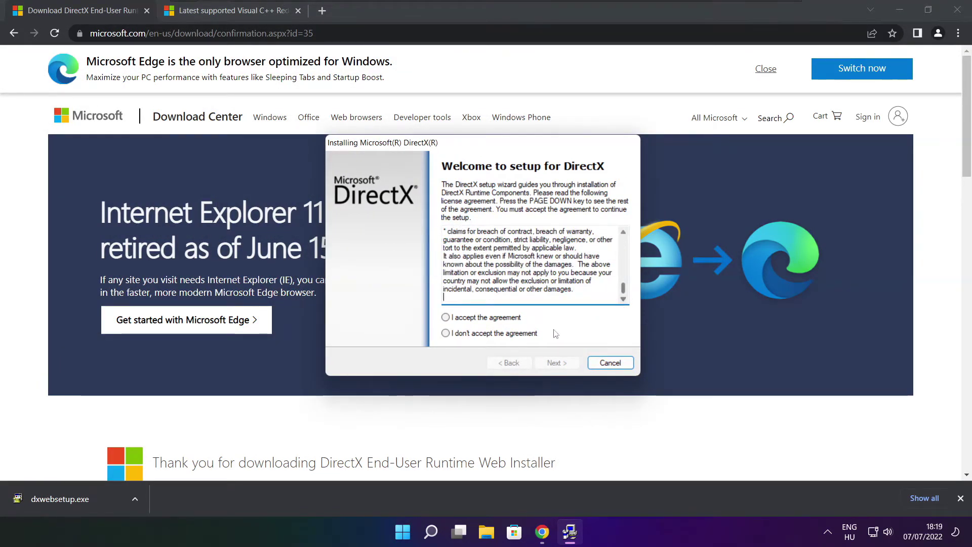
left_click(465, 318)
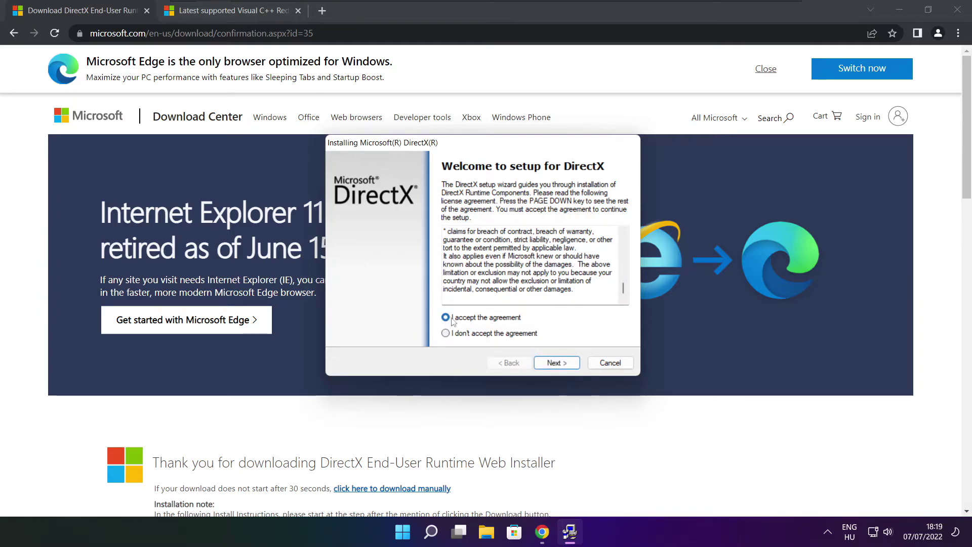
left_click(555, 362)
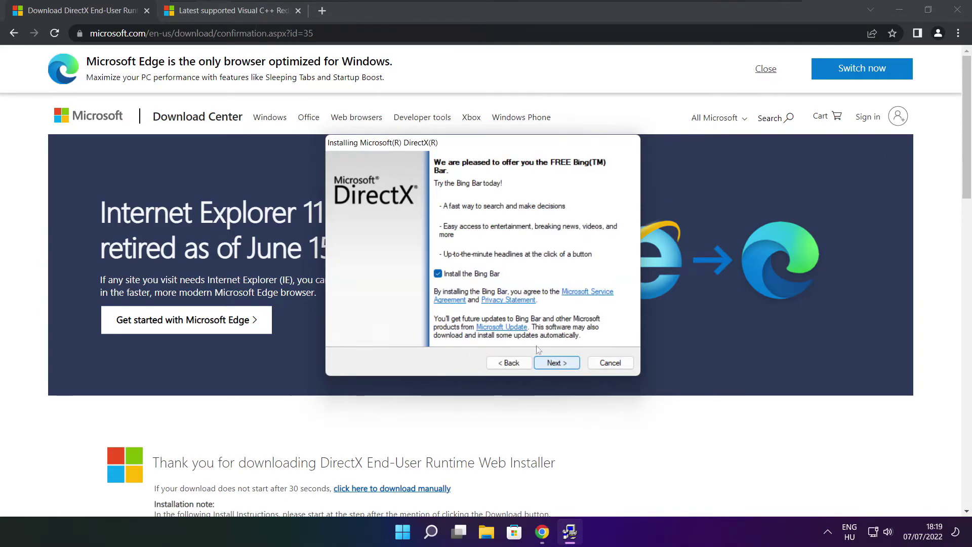
Untick the Bing Bar and start downloading the DirectX runtime components
left_click(438, 275)
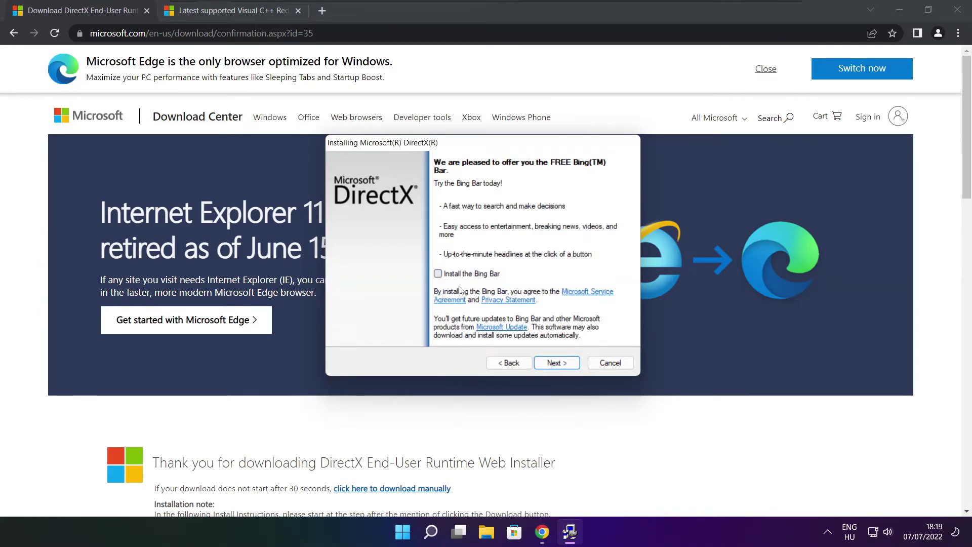
left_click(564, 365)
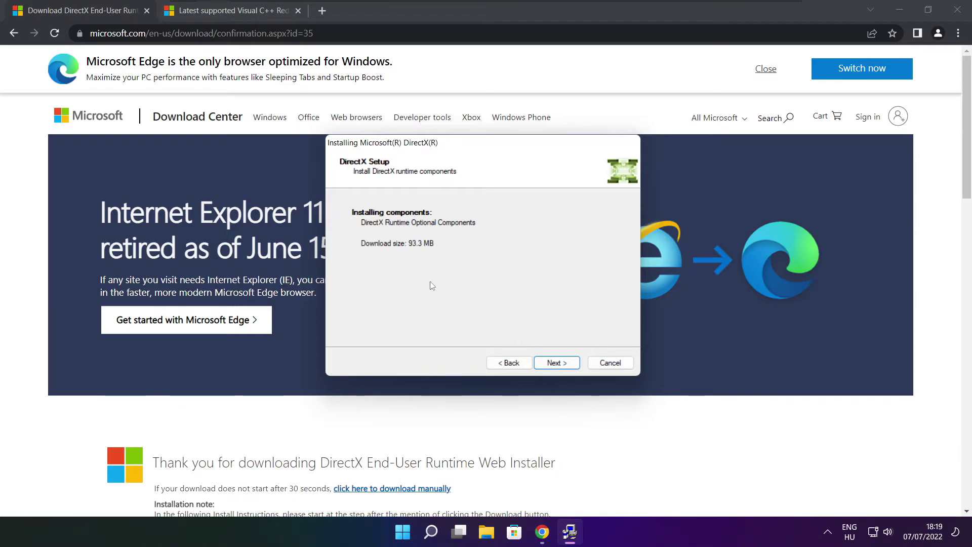
left_click(557, 364)
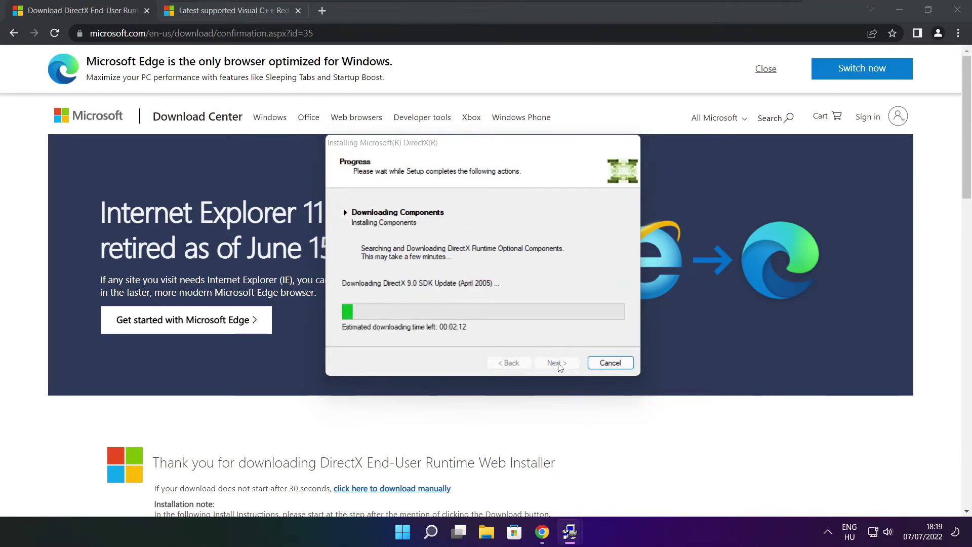